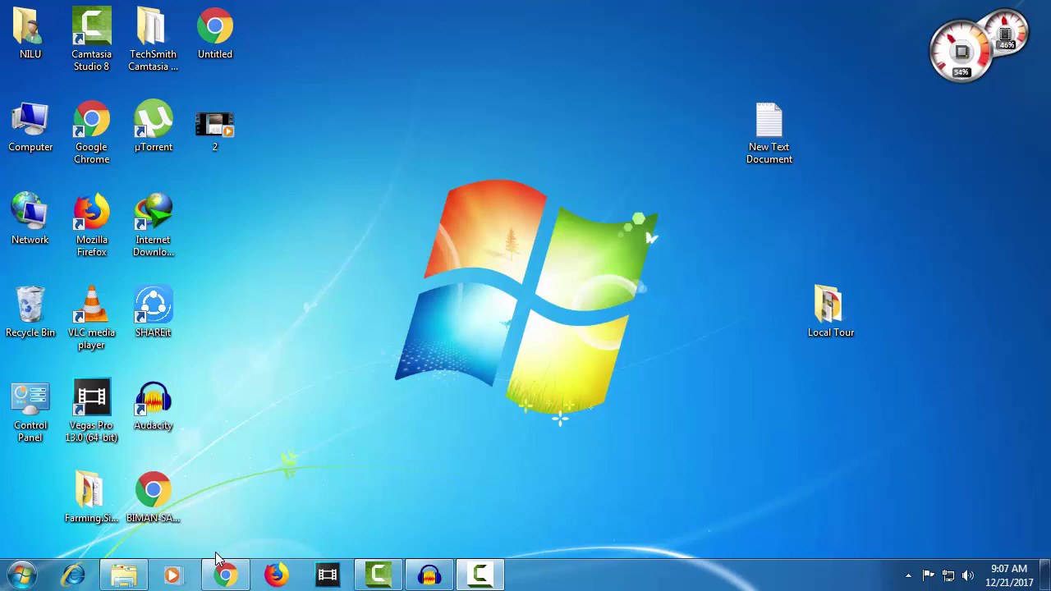
Step: Open the LIC India home page from the Google 'lic' results and scroll to Online Services
{"action": "mouse_move", "coordinate": [376, 572]}
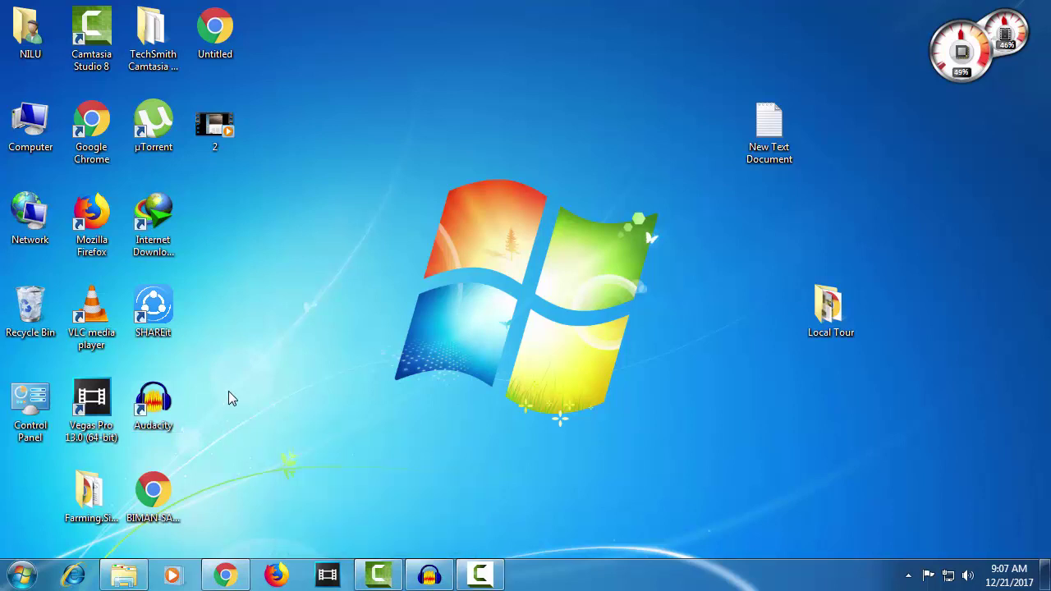
{"action": "left_click", "coordinate": [211, 581]}
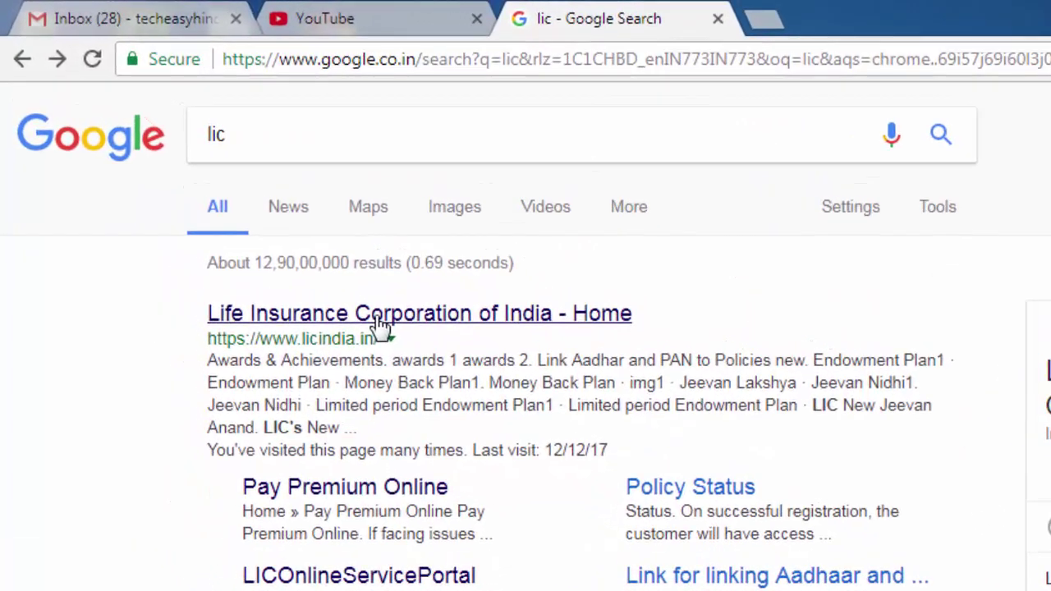
{"action": "left_click", "coordinate": [373, 316]}
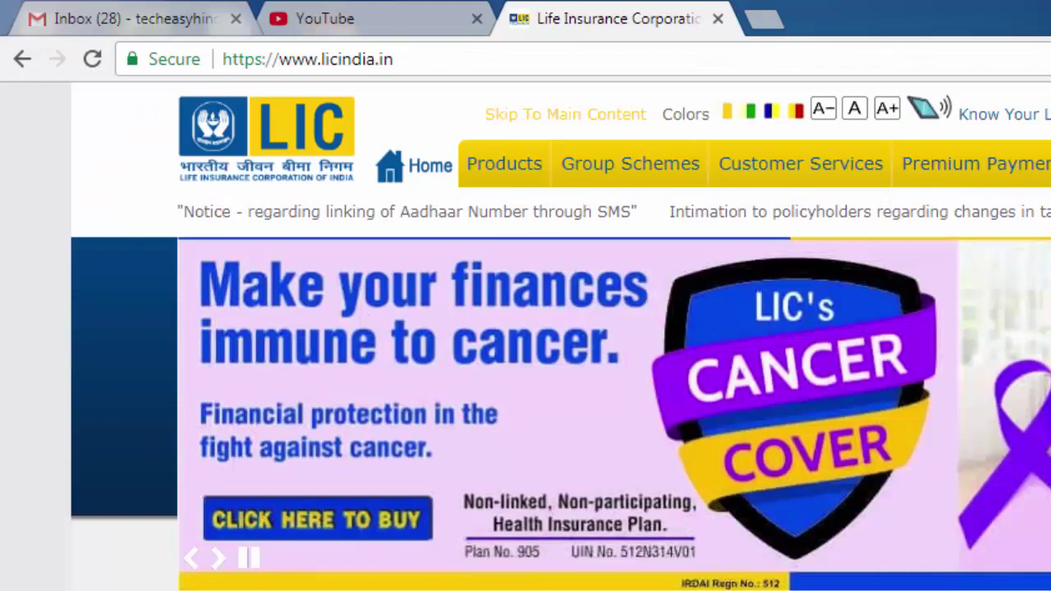
{"action": "scroll", "coordinate": [449, 527], "scroll_direction": "down", "scroll_amount": 5}
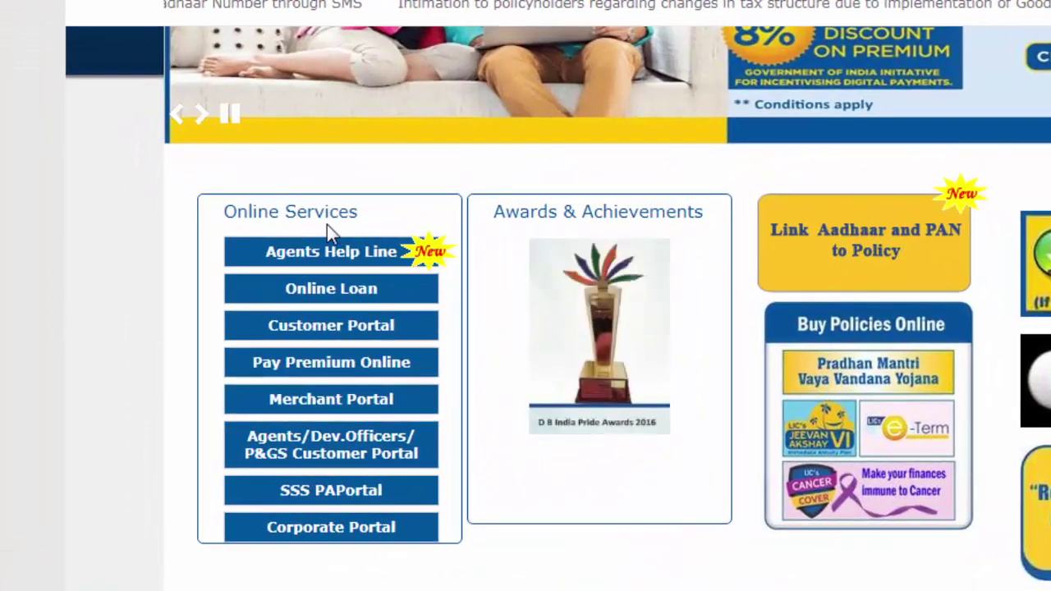
Step: Go from the LIC Customer Portal to the Registered User customer sign-in page
{"action": "left_click", "coordinate": [313, 330]}
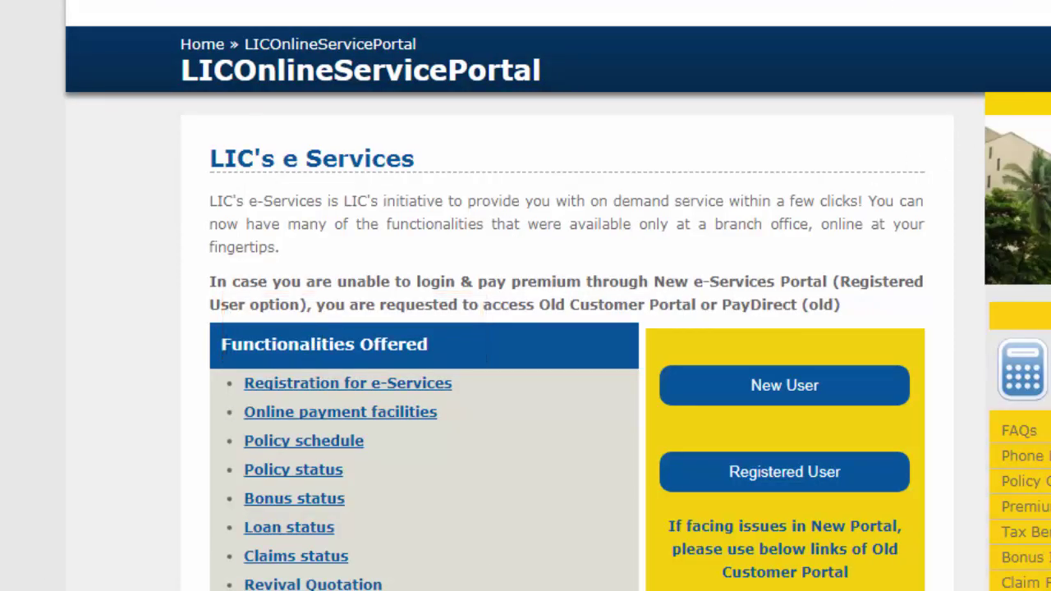
{"action": "scroll", "coordinate": [525, 329], "scroll_direction": "down", "scroll_amount": 3}
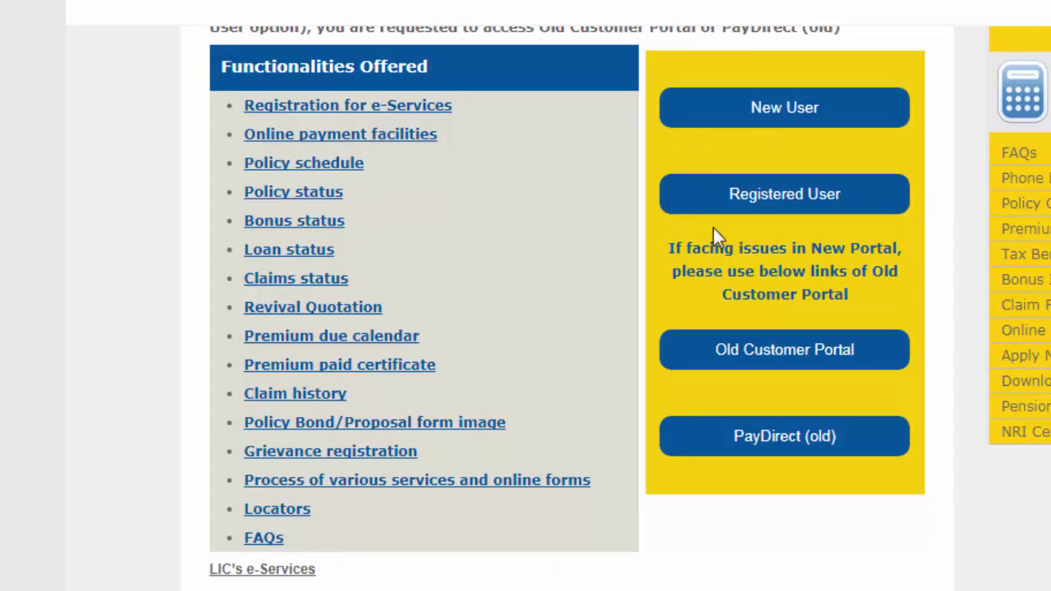
{"action": "left_click", "coordinate": [800, 198]}
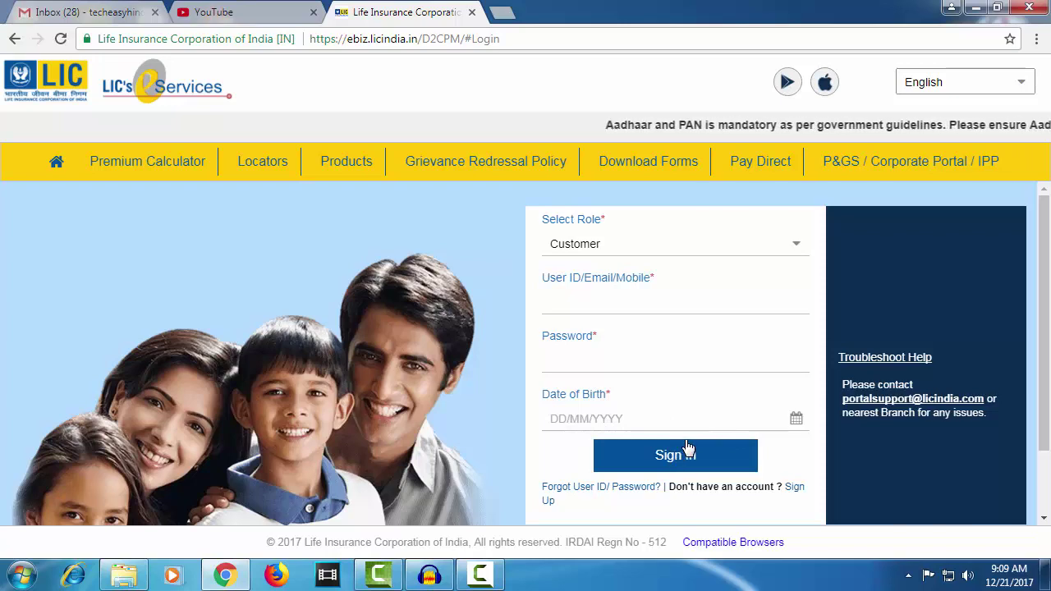
Step: Return to the Old Customer Portal and sign in with the user ID, password and date of birth
{"action": "left_click", "coordinate": [13, 40]}
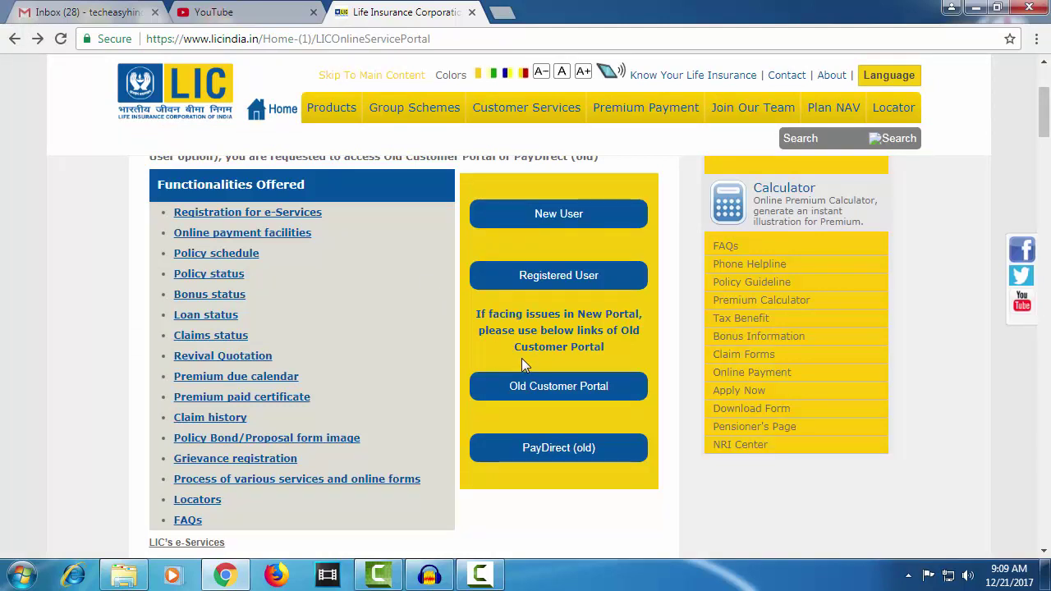
{"action": "left_click", "coordinate": [553, 397]}
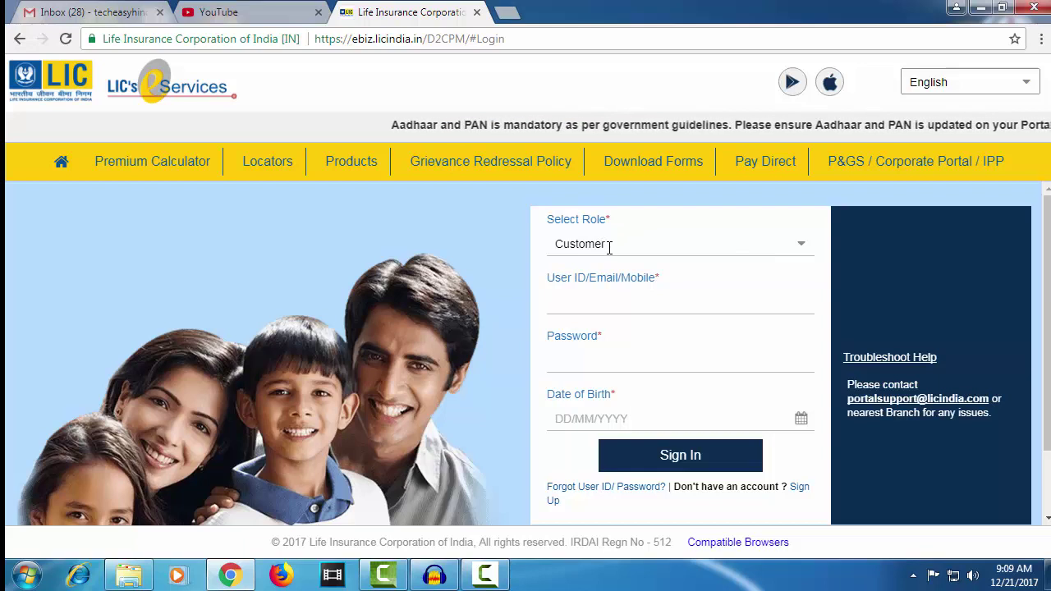
{"action": "left_click", "coordinate": [572, 302]}
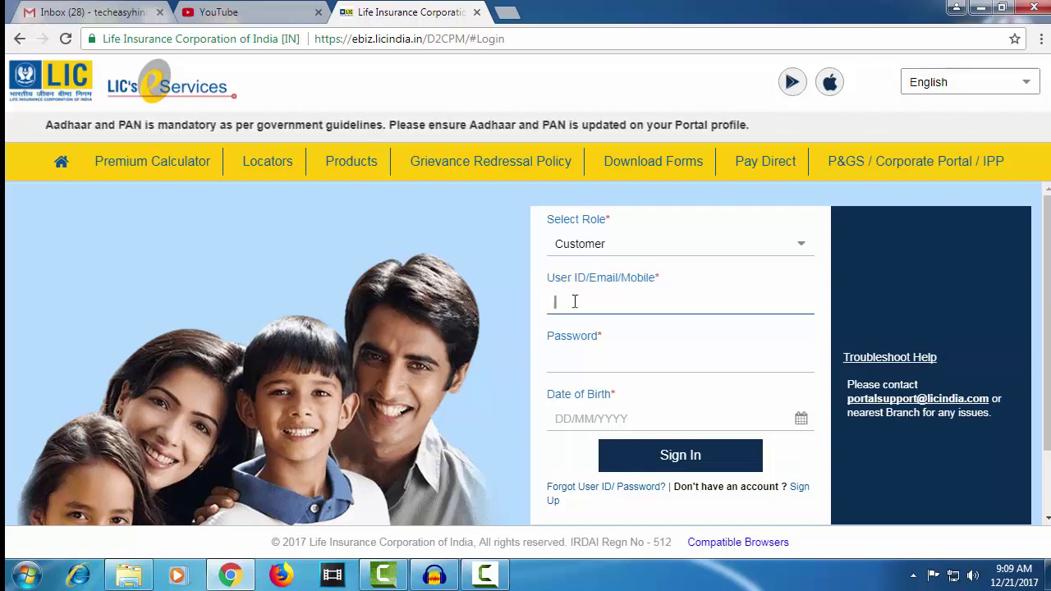
{"action": "type", "text": "user"}
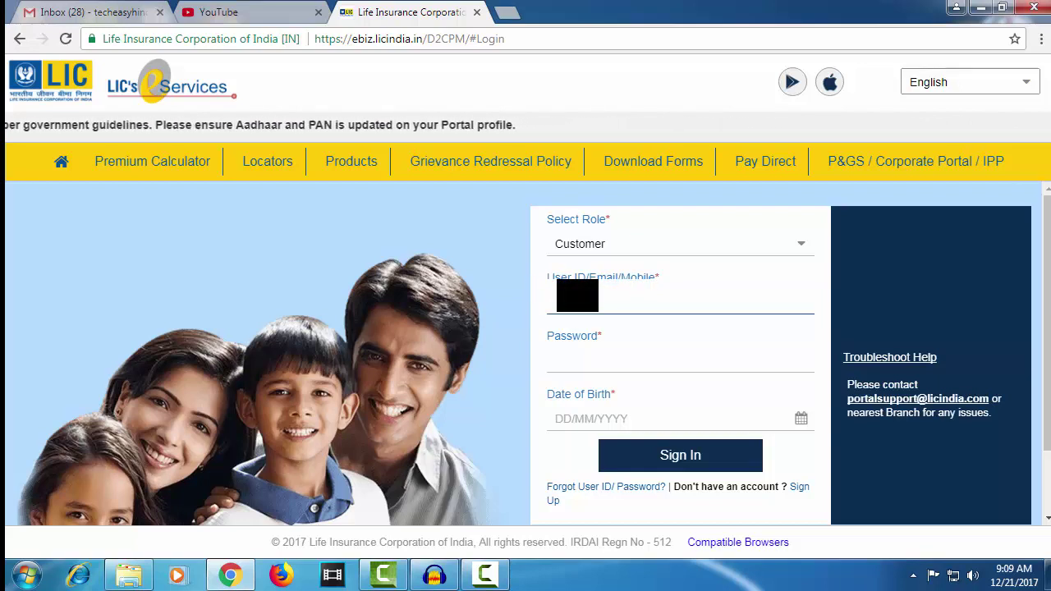
{"action": "left_click", "coordinate": [583, 355]}
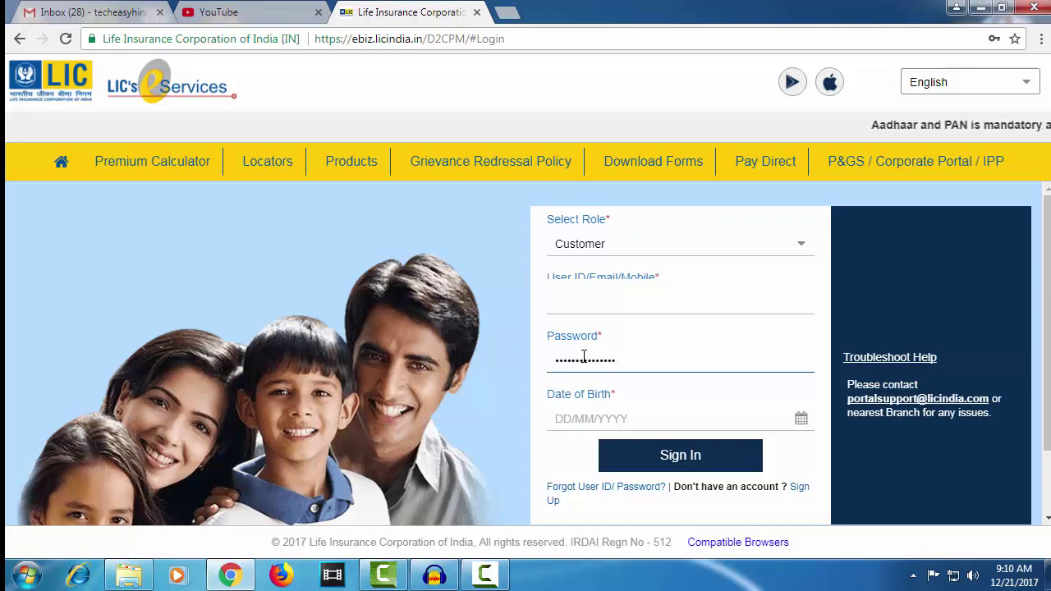
{"action": "left_click", "coordinate": [670, 412]}
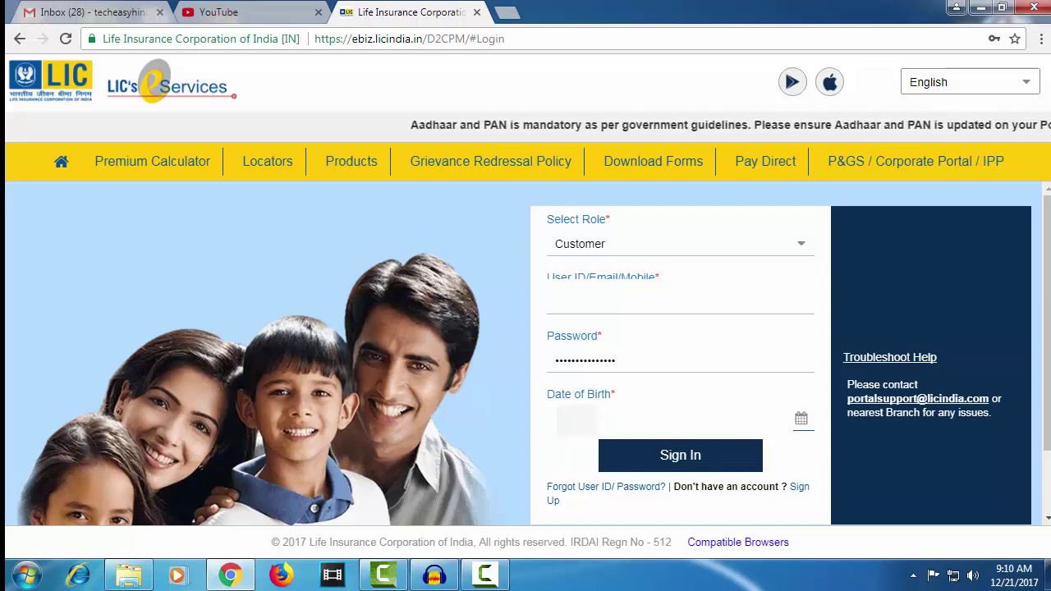
{"action": "left_click", "coordinate": [694, 461]}
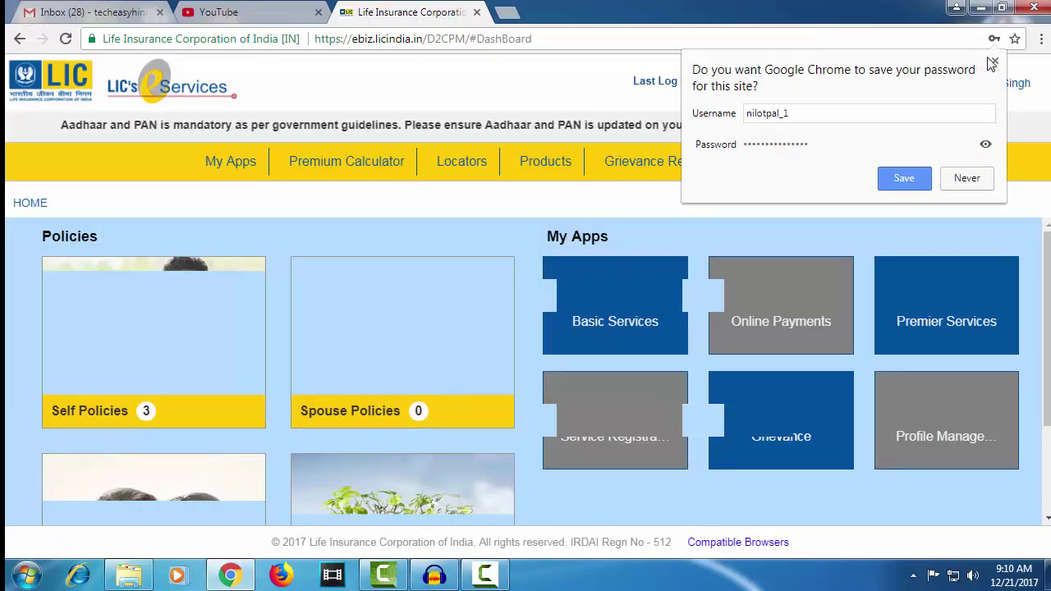
Step: Dismiss the save-password prompt and open the Self Policies (3) list
{"action": "left_click", "coordinate": [995, 60]}
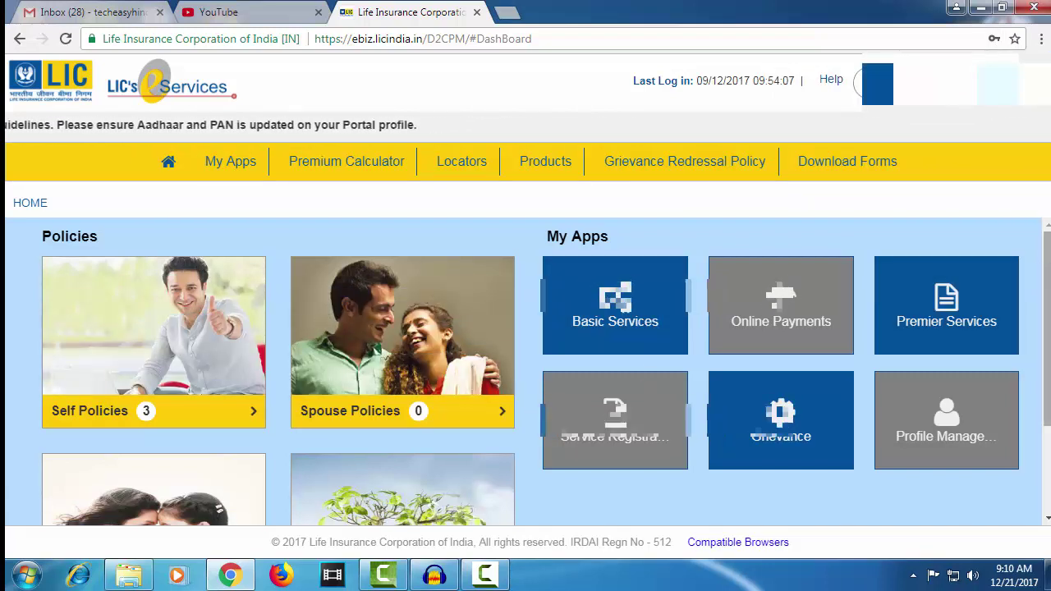
{"action": "scroll", "coordinate": [1005, 303], "scroll_direction": "down", "scroll_amount": 1}
{"action": "scroll", "coordinate": [422, 408], "scroll_direction": "up", "scroll_amount": 1}
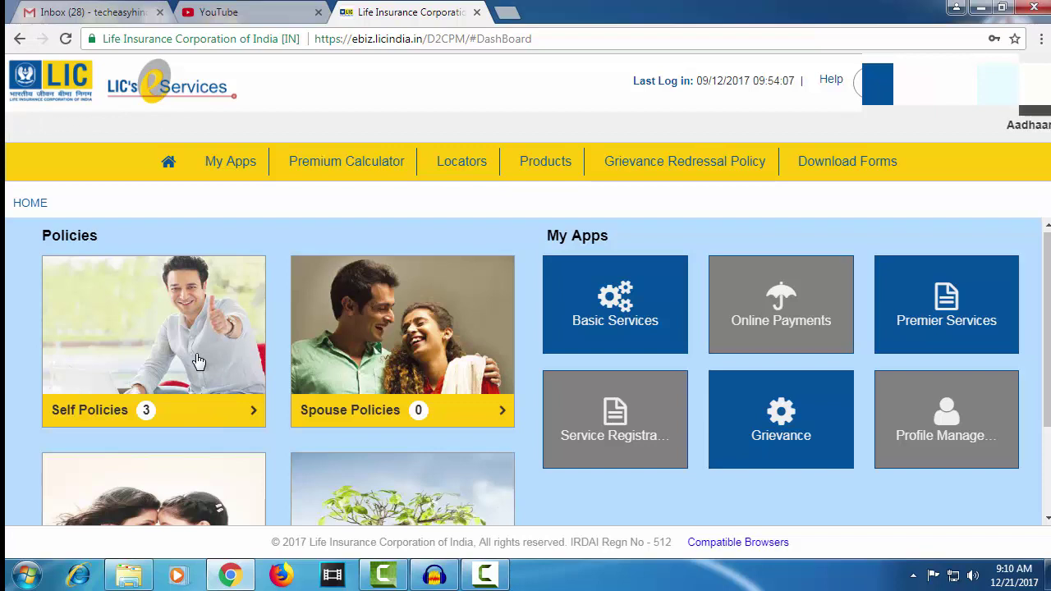
{"action": "left_click", "coordinate": [170, 409]}
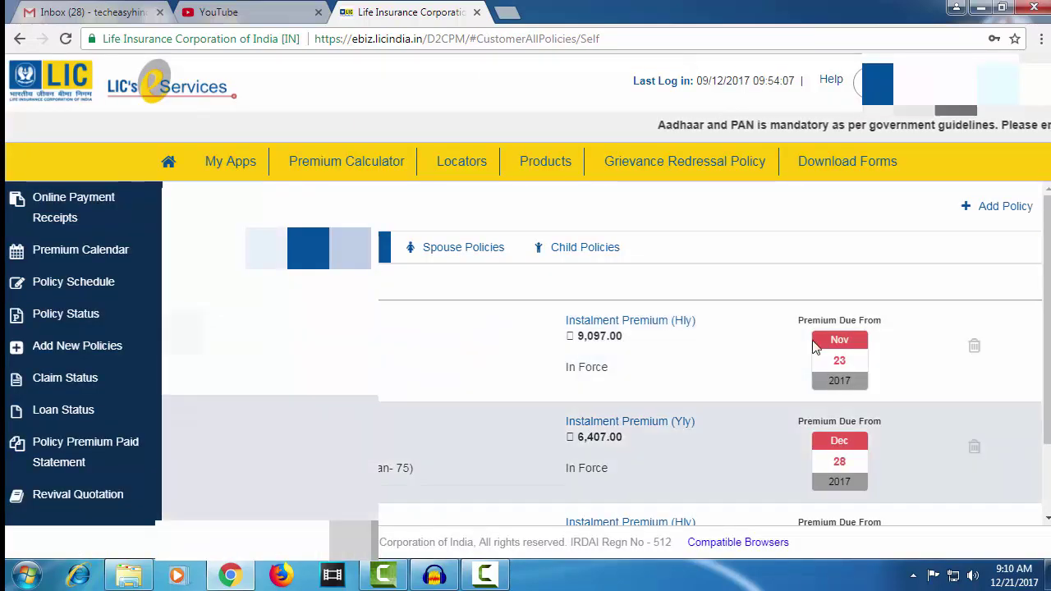
Step: Open the Money Back Policy - 20 Years (Plan-75) with its 6,371.00 premium due 28/10/2017
{"action": "scroll", "coordinate": [224, 414], "scroll_direction": "down", "scroll_amount": 1}
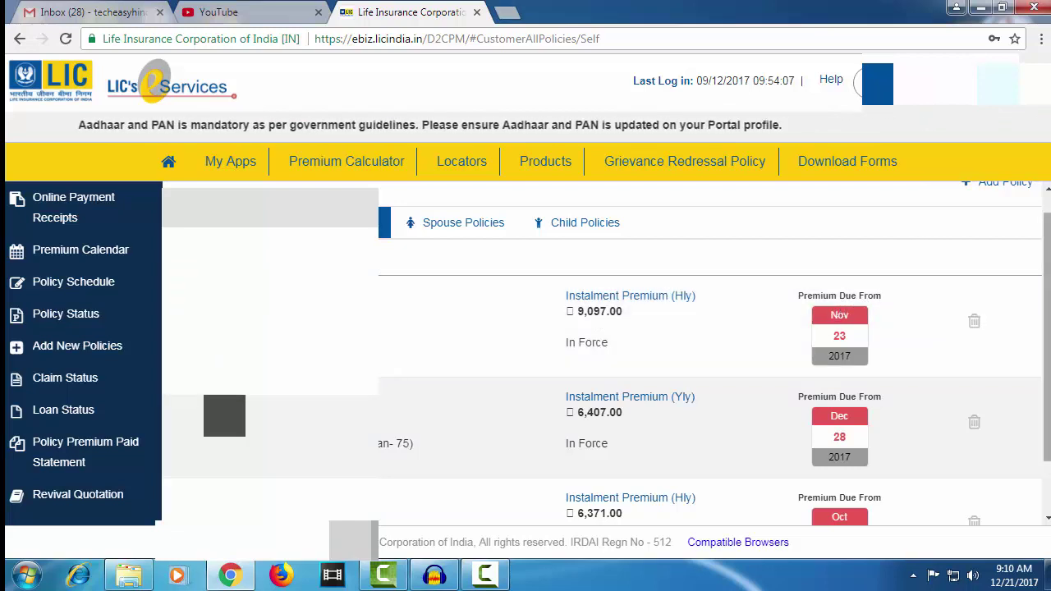
{"action": "scroll", "coordinate": [224, 415], "scroll_direction": "down", "scroll_amount": 1}
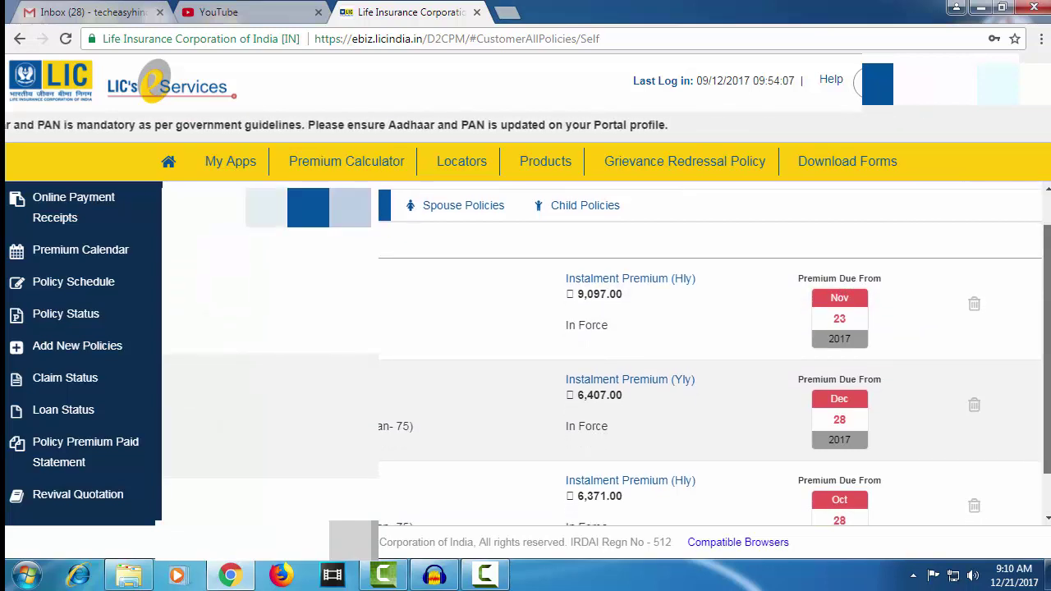
{"action": "scroll", "coordinate": [809, 452], "scroll_direction": "down", "scroll_amount": 2}
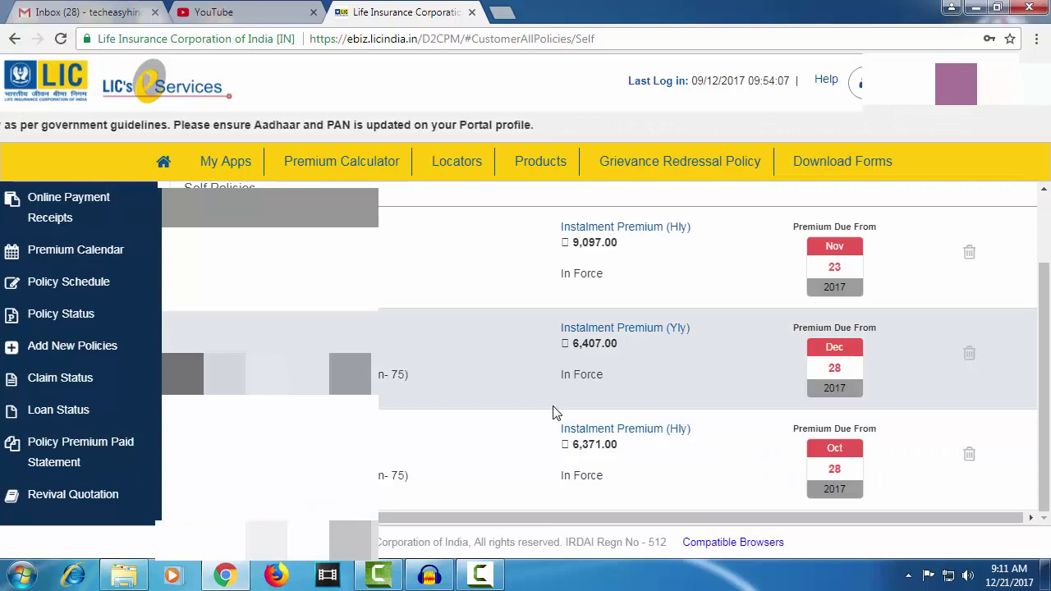
{"action": "left_click", "coordinate": [564, 445]}
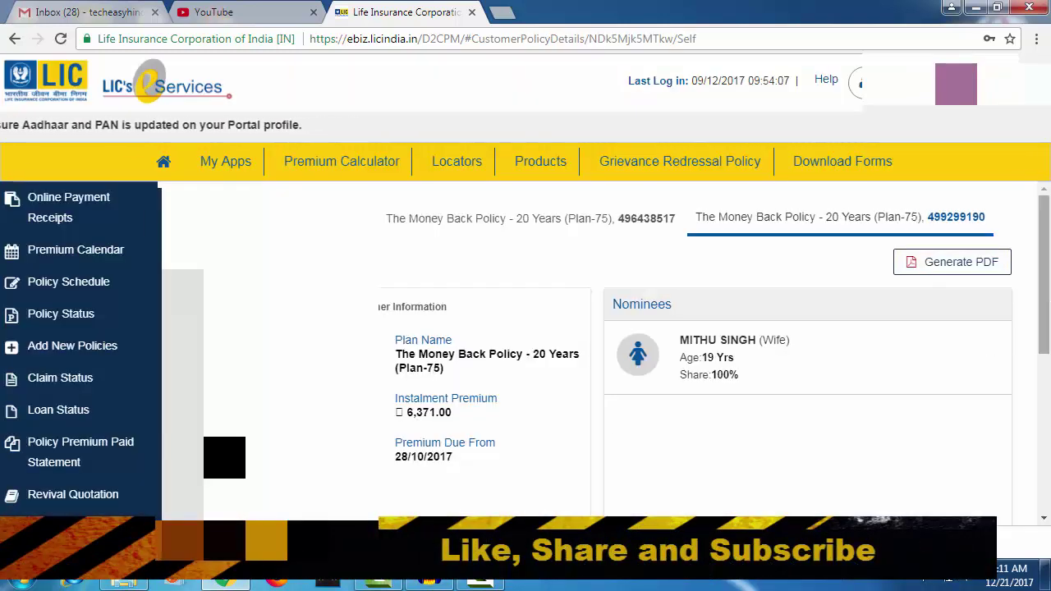
{"action": "left_click_drag", "start_coordinate": [1043, 295], "coordinate": [1048, 327]}
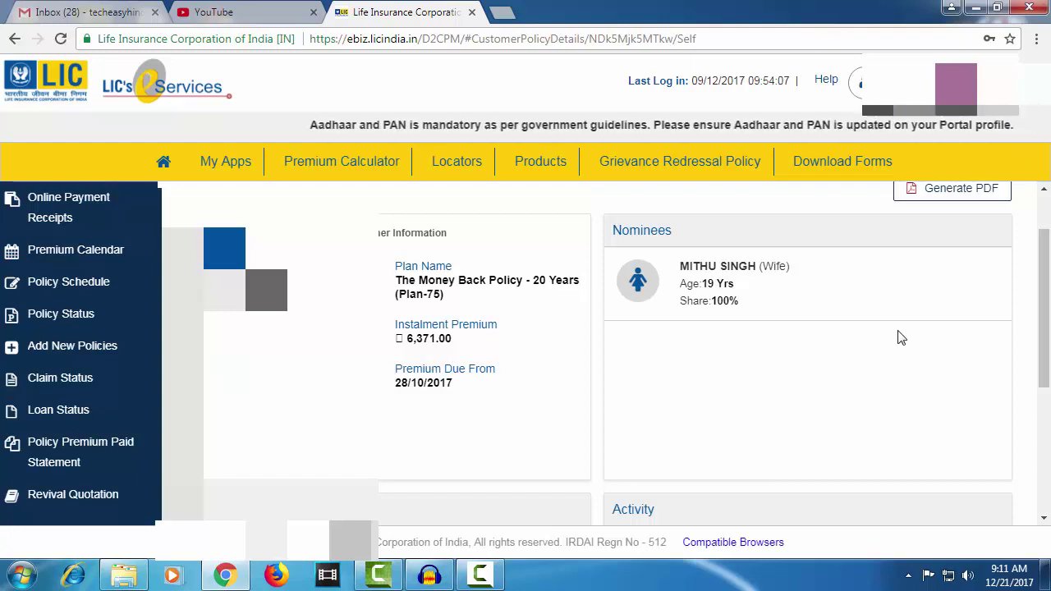
{"action": "scroll", "coordinate": [898, 336], "scroll_direction": "down", "scroll_amount": 1}
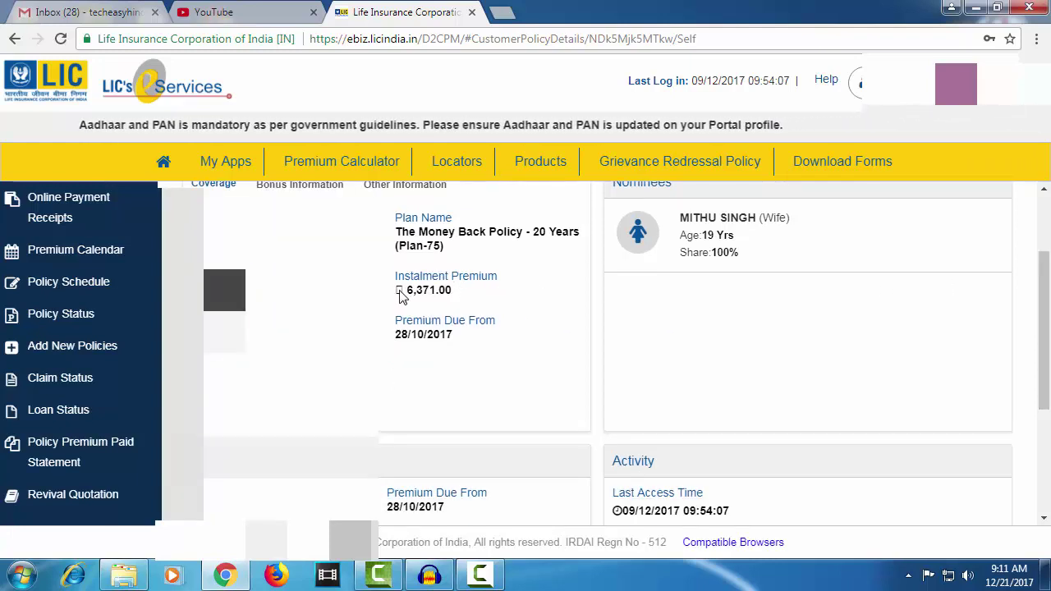
{"action": "left_click_drag", "start_coordinate": [1047, 334], "coordinate": [1047, 371]}
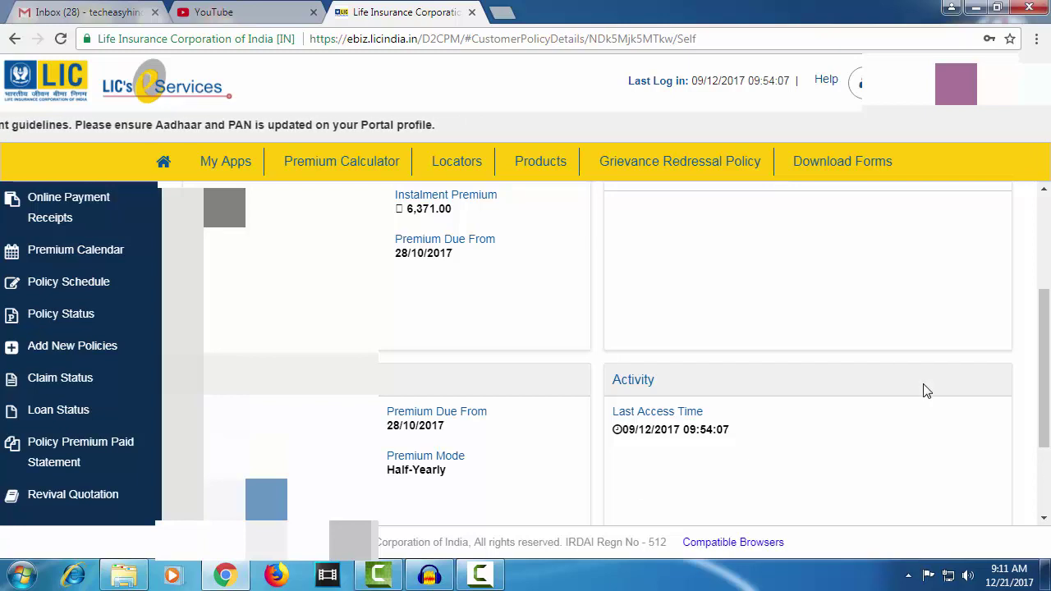
{"action": "left_click_drag", "start_coordinate": [1039, 356], "coordinate": [1039, 407]}
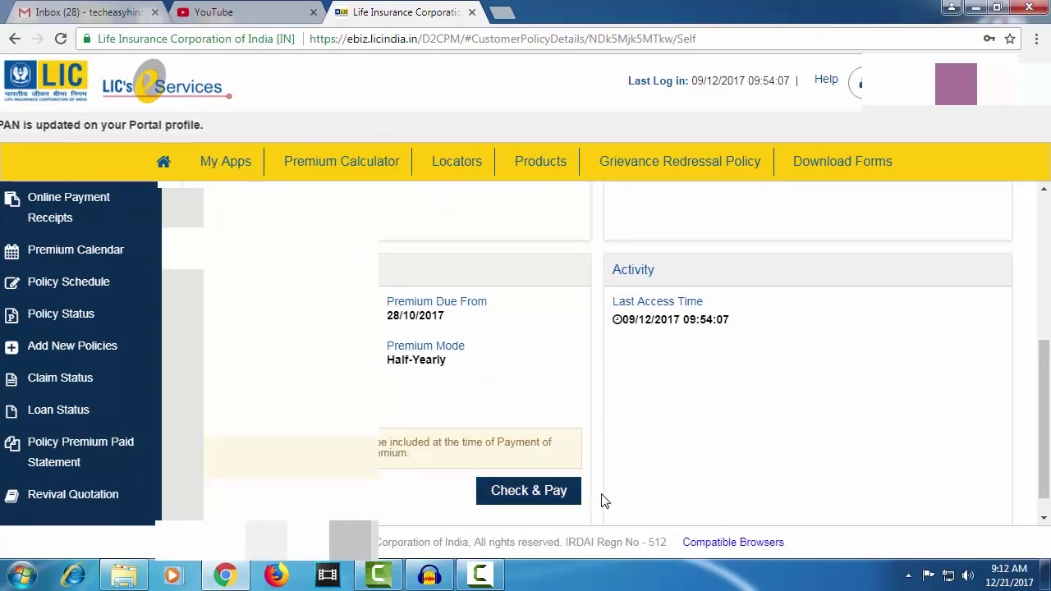
Step: Review the renewal premium totals and proceed to the billing invoice totalling 6,474.18
{"action": "left_click", "coordinate": [528, 491]}
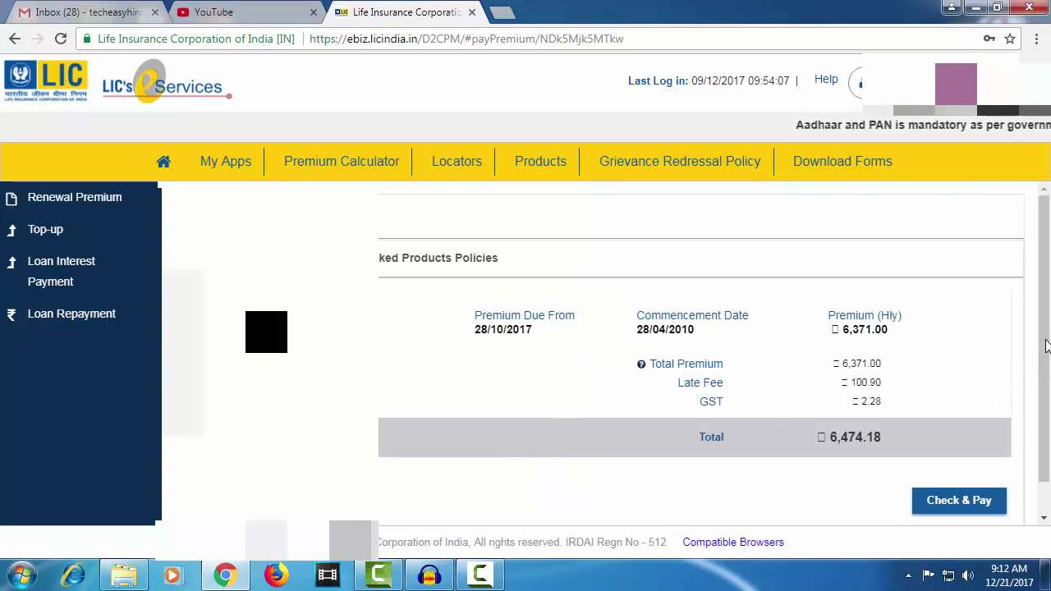
{"action": "scroll", "coordinate": [1049, 326], "scroll_direction": "down", "scroll_amount": 1}
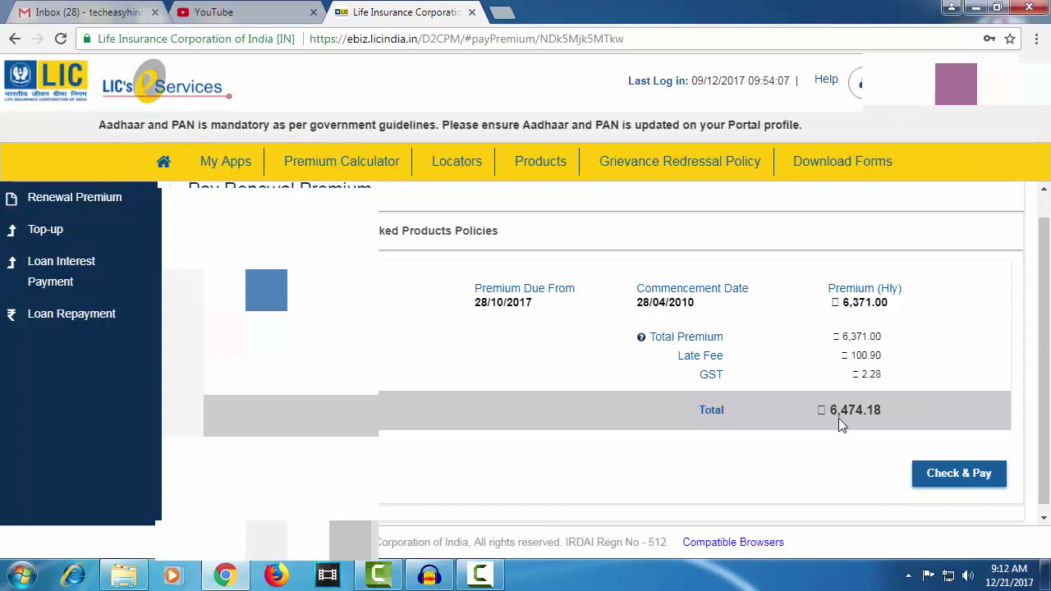
{"action": "left_click", "coordinate": [944, 478]}
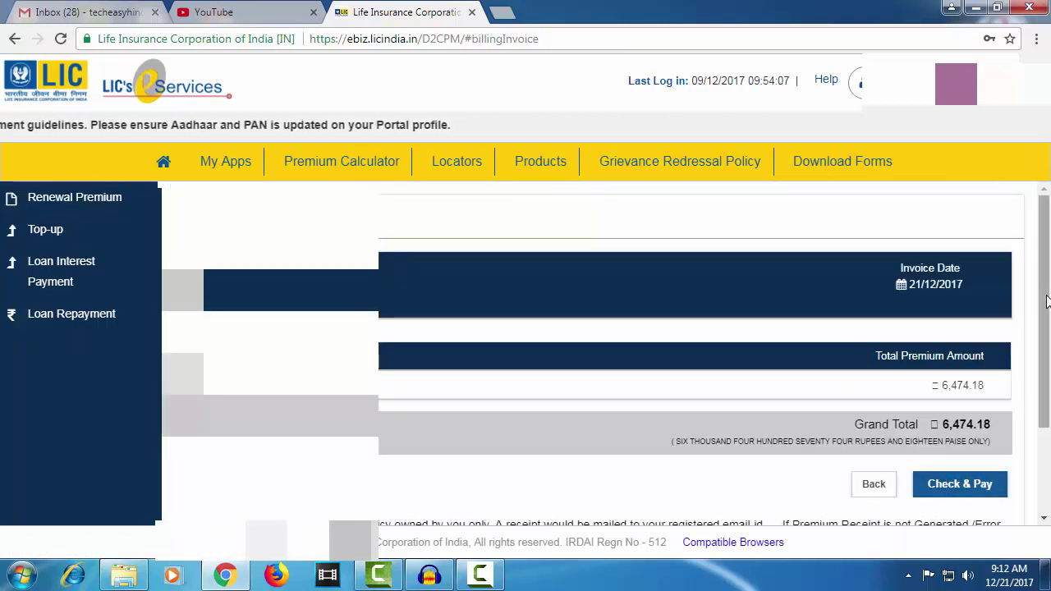
Step: Confirm the 6,474.18 billing invoice to reach the payment gateway options
{"action": "left_click_drag", "start_coordinate": [1047, 307], "coordinate": [1048, 323]}
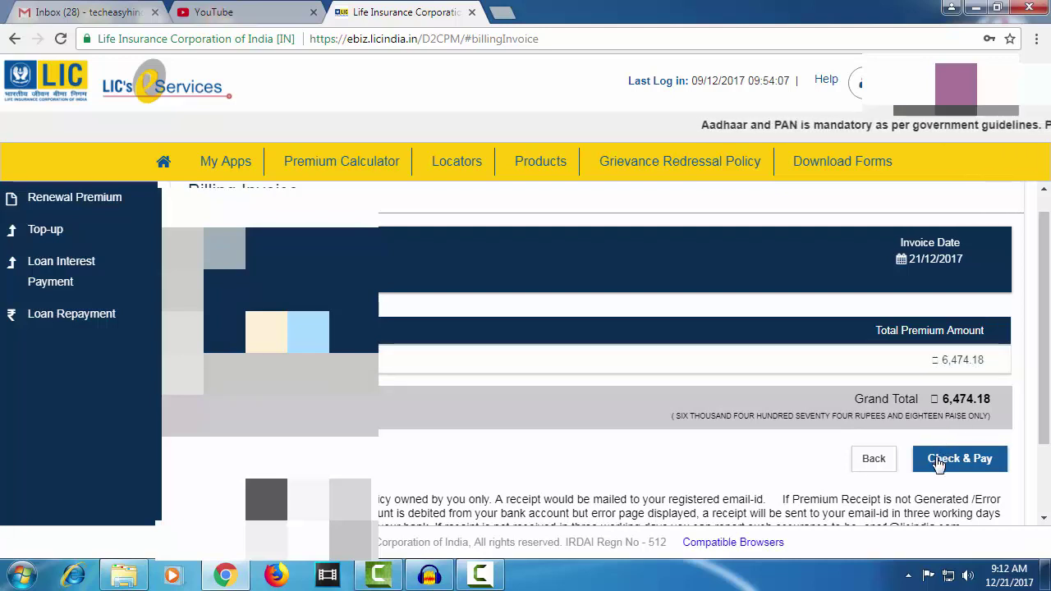
{"action": "left_click", "coordinate": [964, 460]}
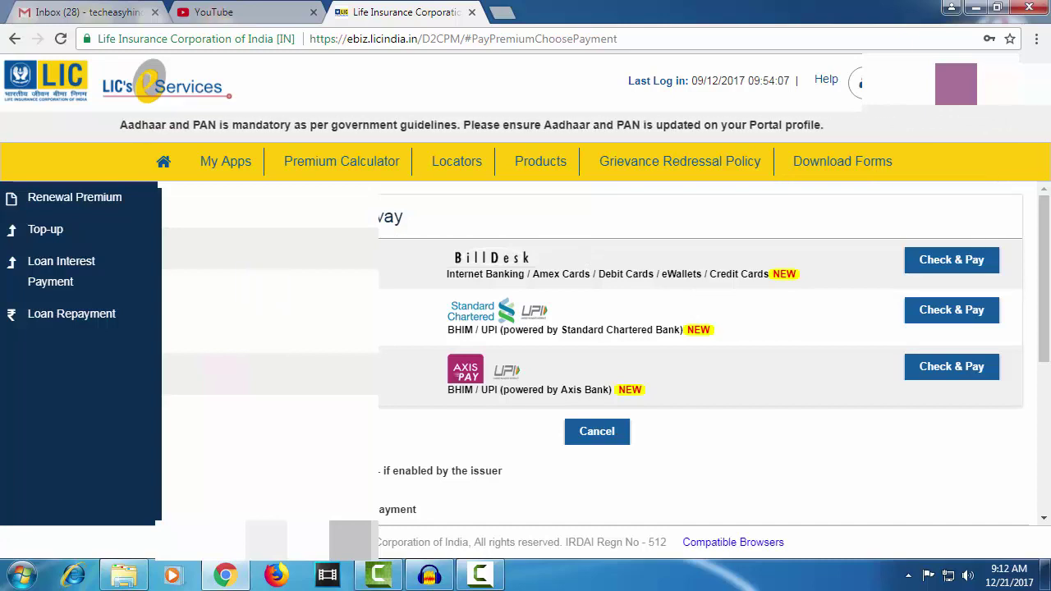
Step: Choose BillDesk as the payment gateway and select Debit Card payment
{"action": "left_click", "coordinate": [945, 262]}
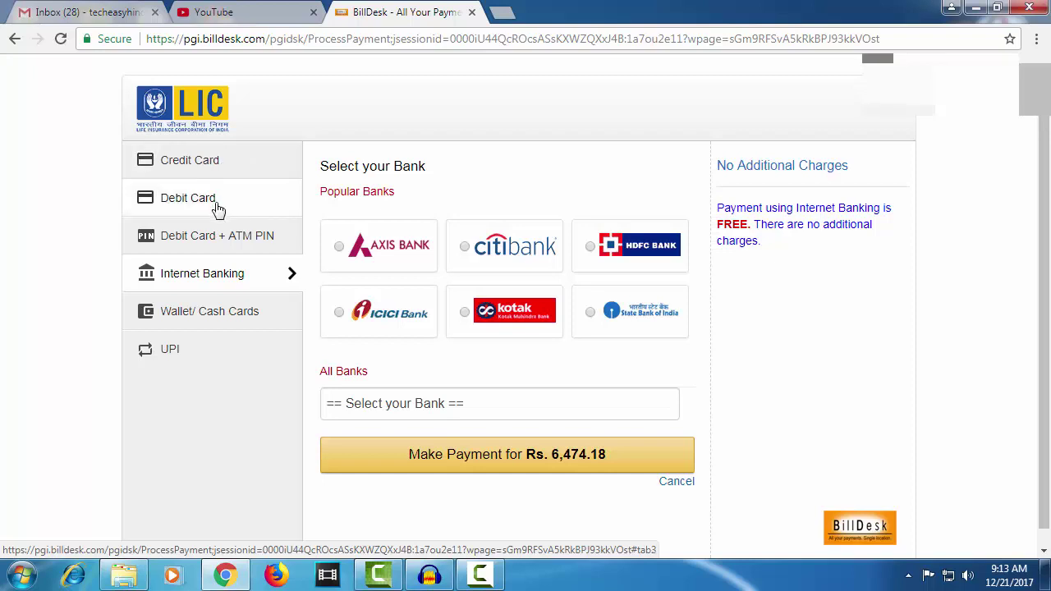
{"action": "left_click", "coordinate": [197, 206]}
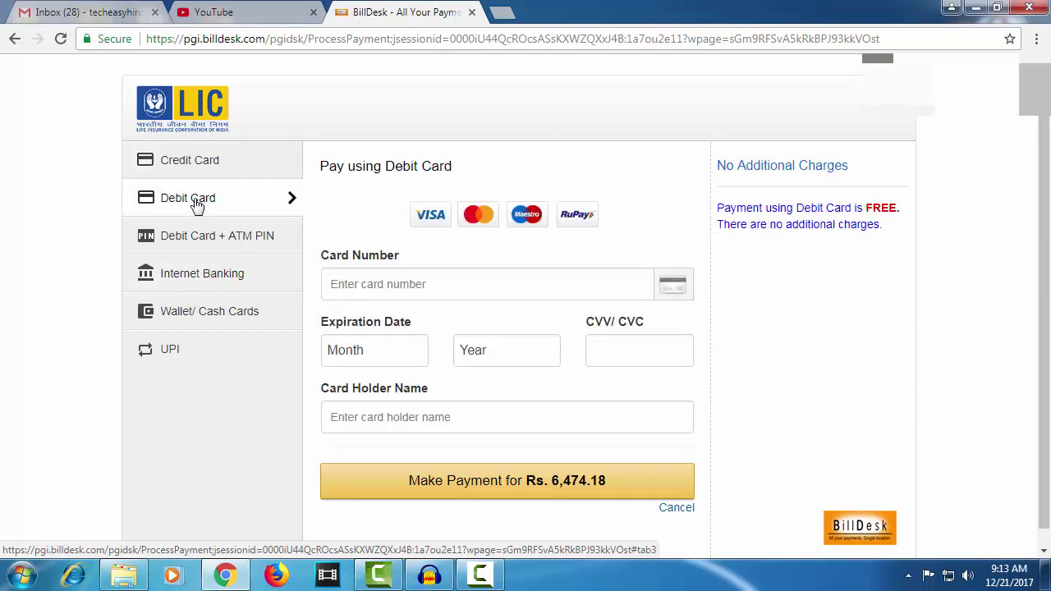
Step: Enter the debit card number, expiry month and year, and submit the Rs. 6,474.18 payment
{"action": "left_click", "coordinate": [395, 284]}
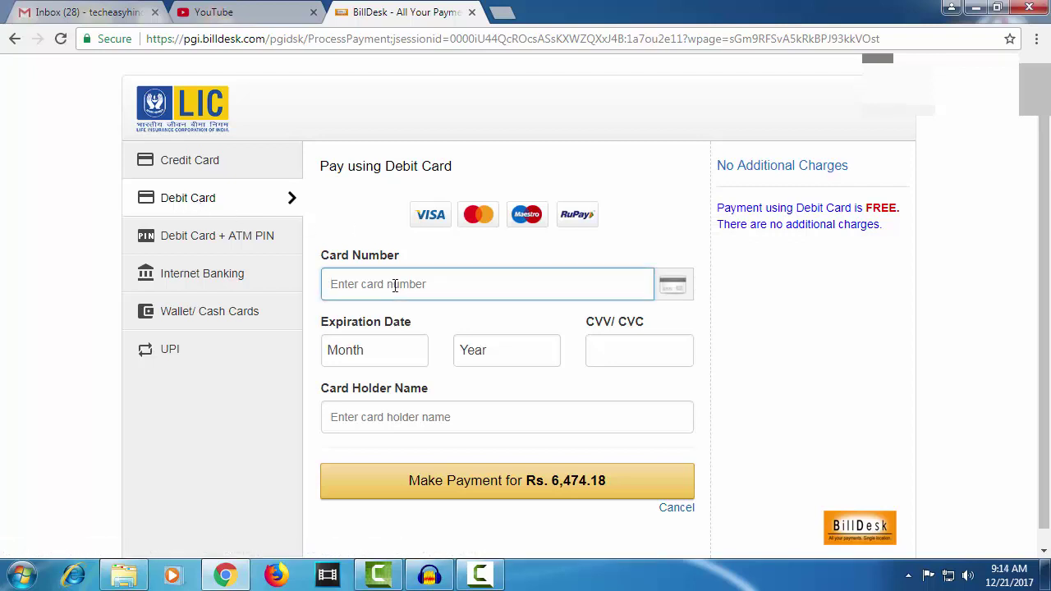
{"action": "key", "text": "ctrl+v"}
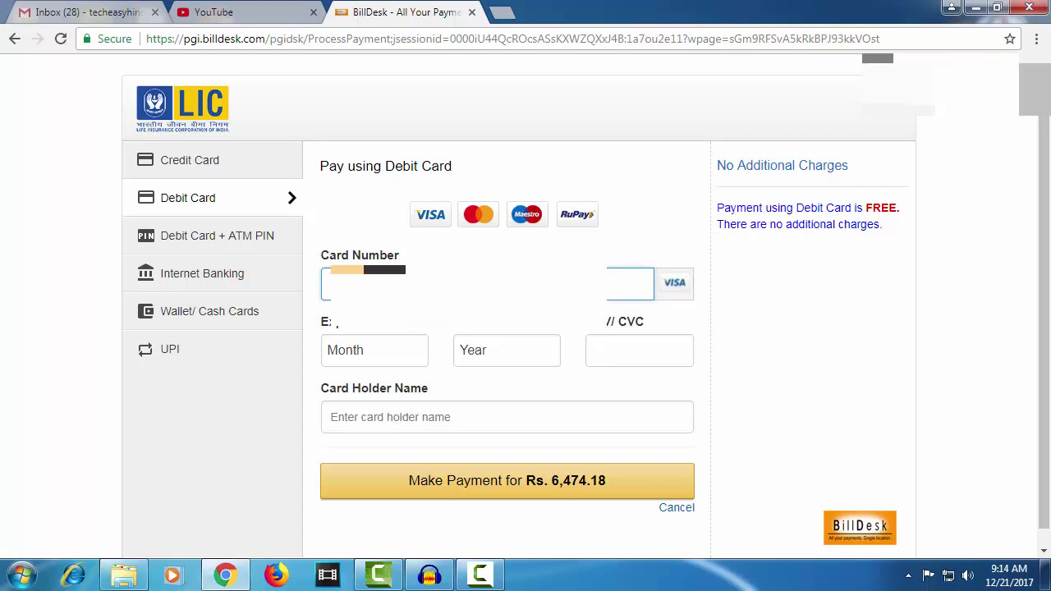
{"action": "left_click", "coordinate": [398, 362]}
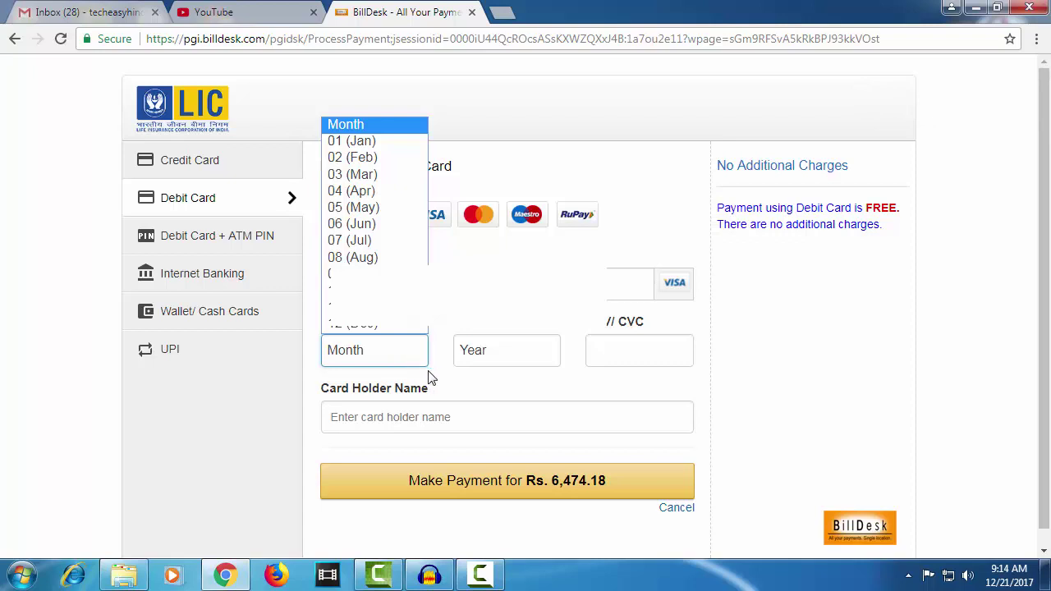
{"action": "left_click", "coordinate": [430, 376]}
{"action": "left_click", "coordinate": [410, 369]}
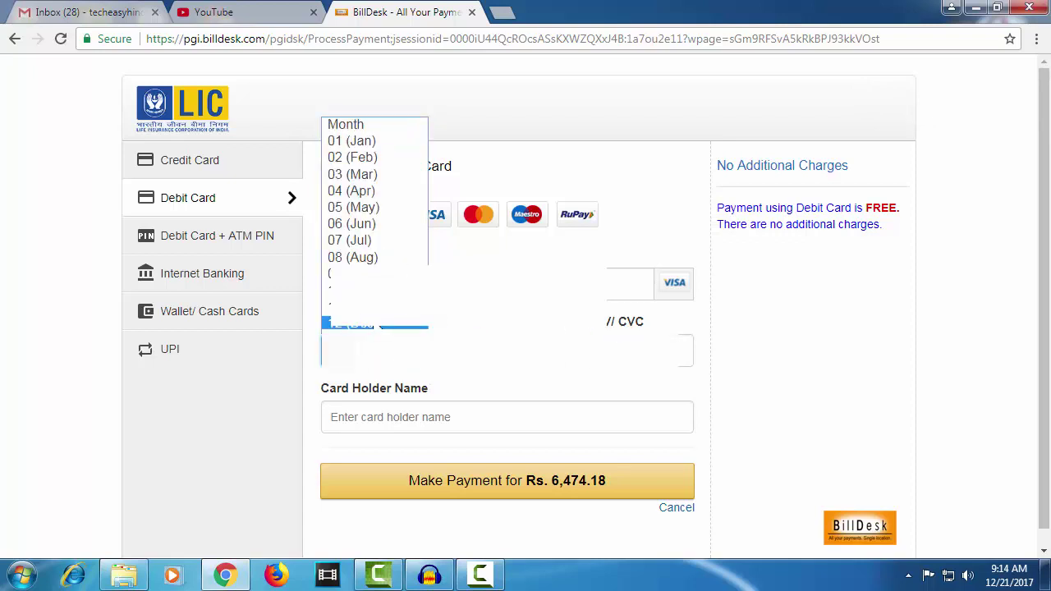
{"action": "left_click", "coordinate": [353, 289]}
{"action": "left_click", "coordinate": [503, 350]}
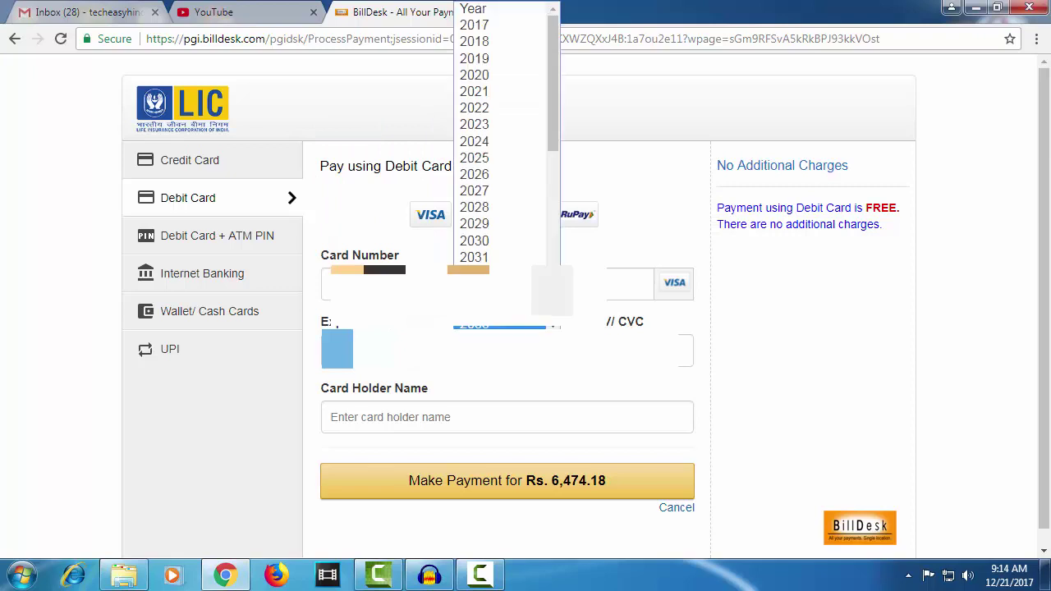
{"action": "left_click", "coordinate": [490, 41]}
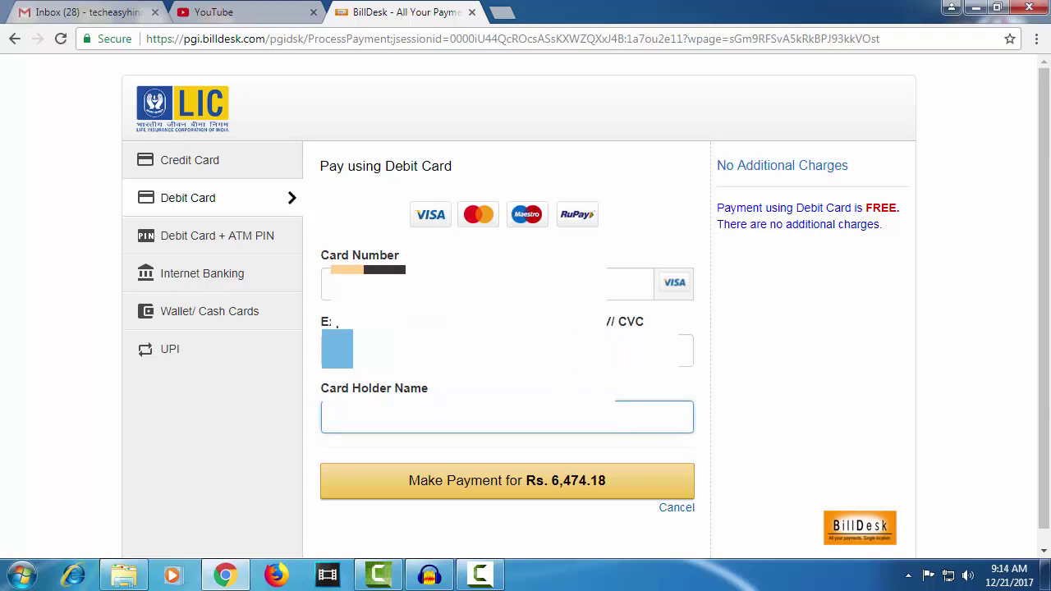
{"action": "left_click", "coordinate": [480, 484]}
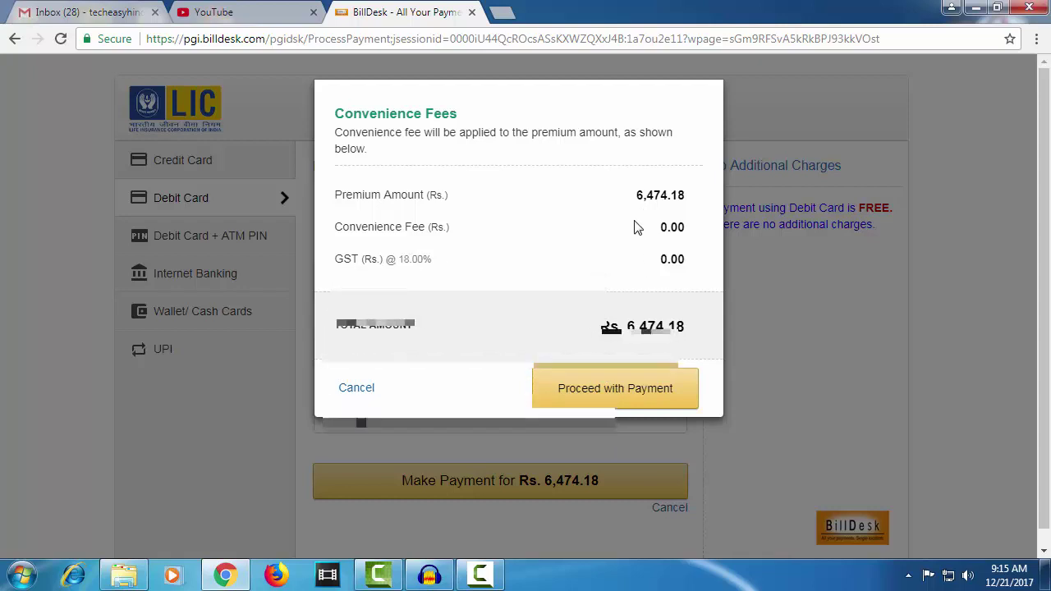
Step: Accept the 0.00 convenience fee to reach Allahabad Bank's Verified by Visa OTP page
{"action": "left_click", "coordinate": [597, 395]}
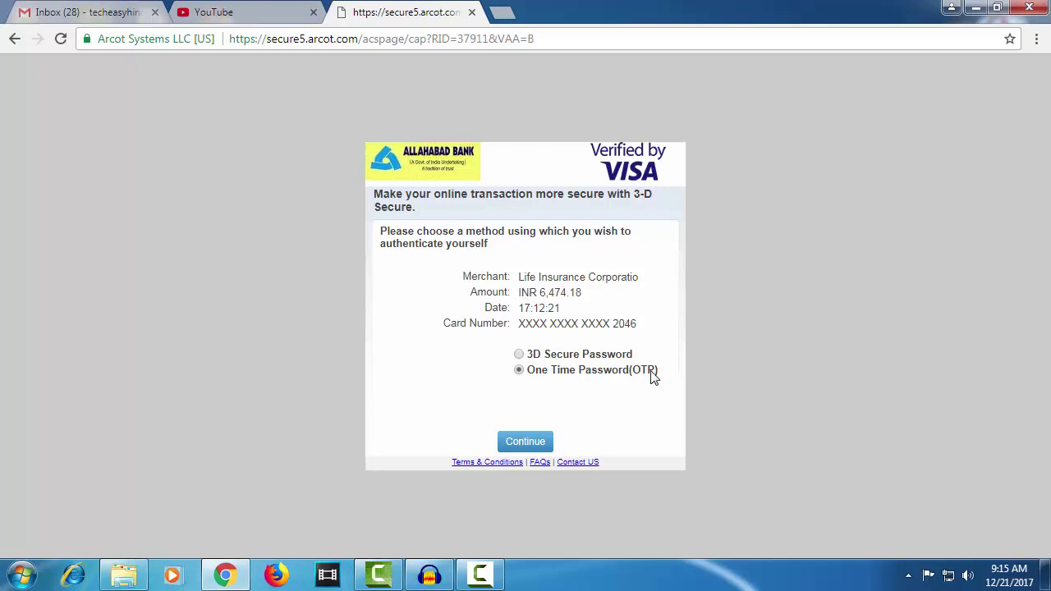
Step: Enter and submit the one-time password on the Verified by Visa page, declining Chrome's password save
{"action": "left_click", "coordinate": [529, 443]}
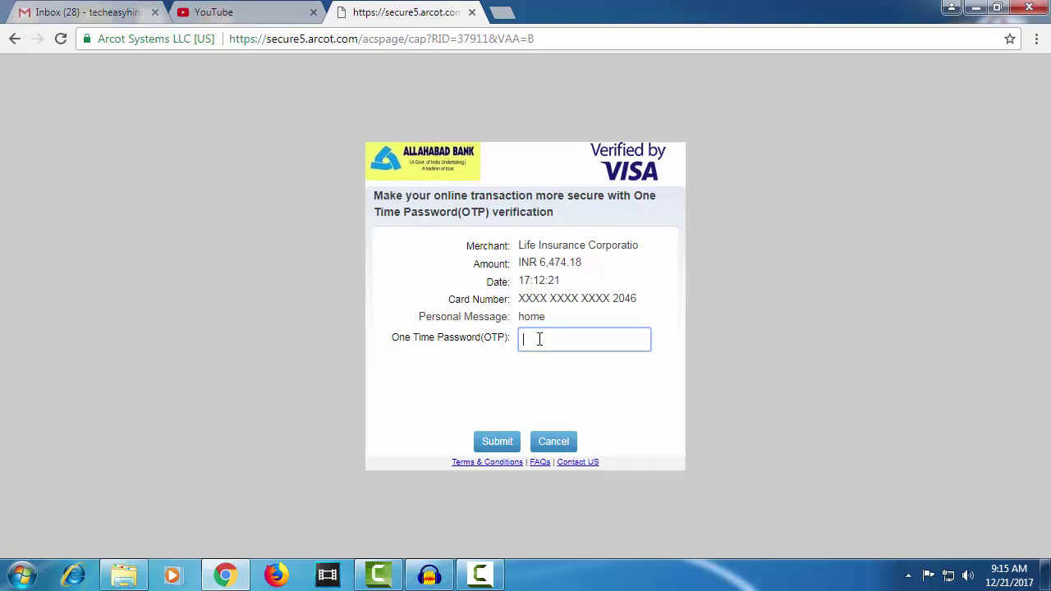
{"action": "type", "text": "11"}
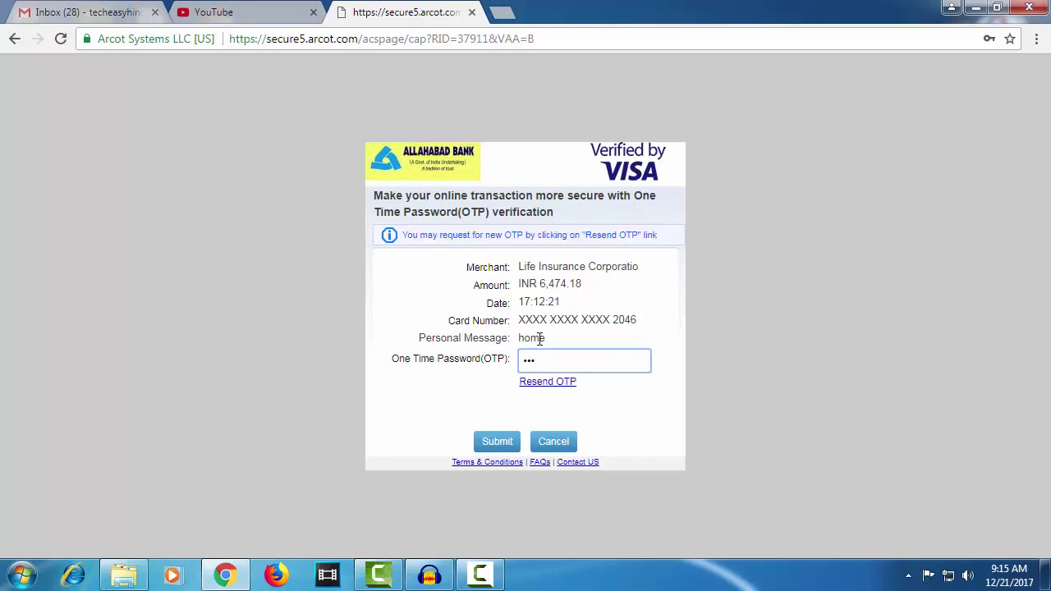
{"action": "type", "text": "1"}
{"action": "left_click", "coordinate": [497, 442]}
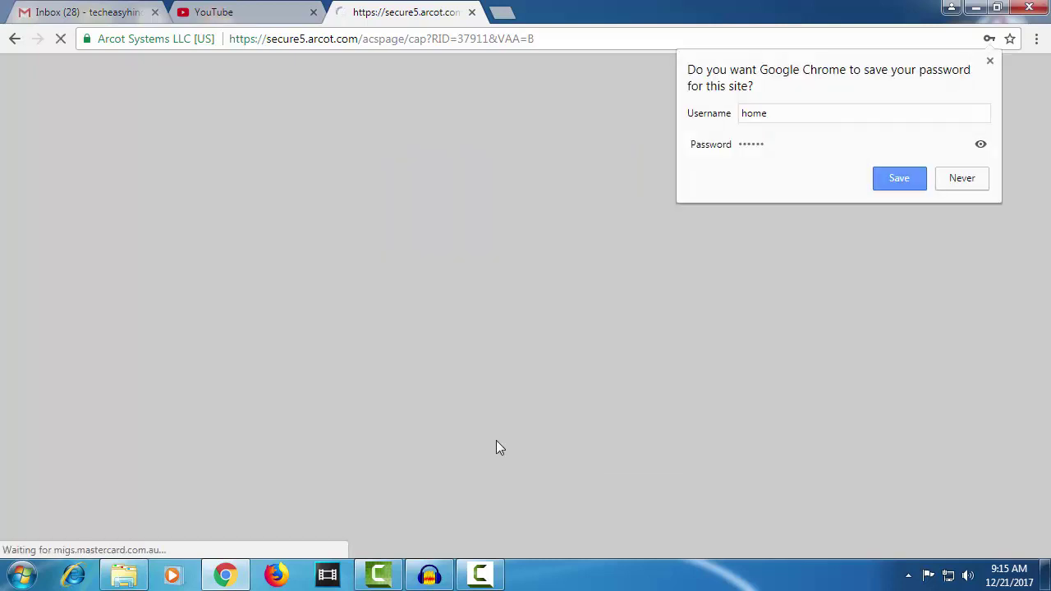
{"action": "left_click", "coordinate": [990, 62]}
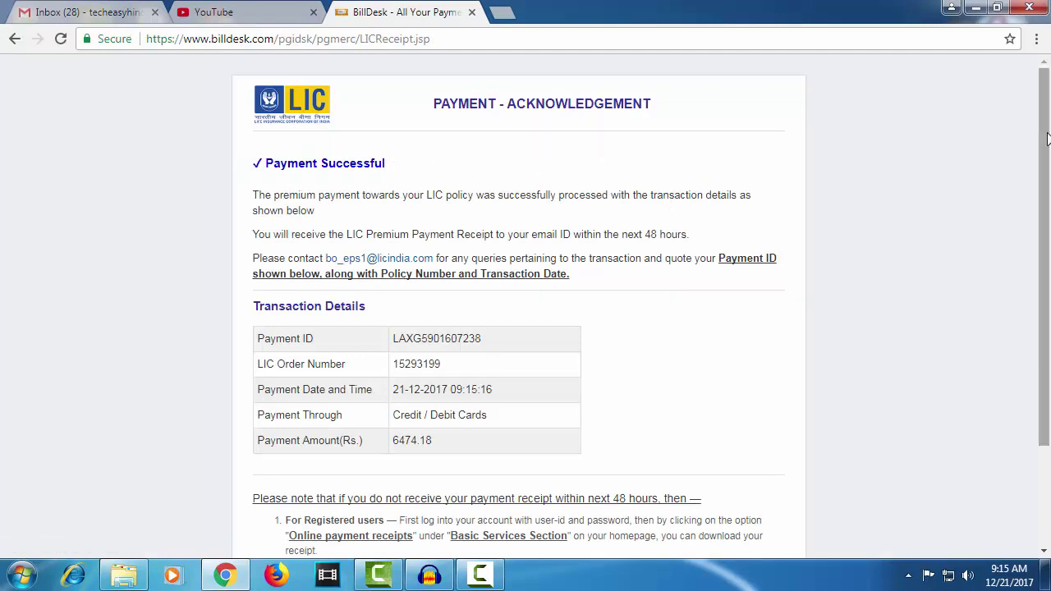
Step: Scroll the Payment Successful acknowledgement to view the Rs. 6474.18 transaction details
{"action": "scroll", "coordinate": [1026, 148], "scroll_direction": "down", "scroll_amount": 2}
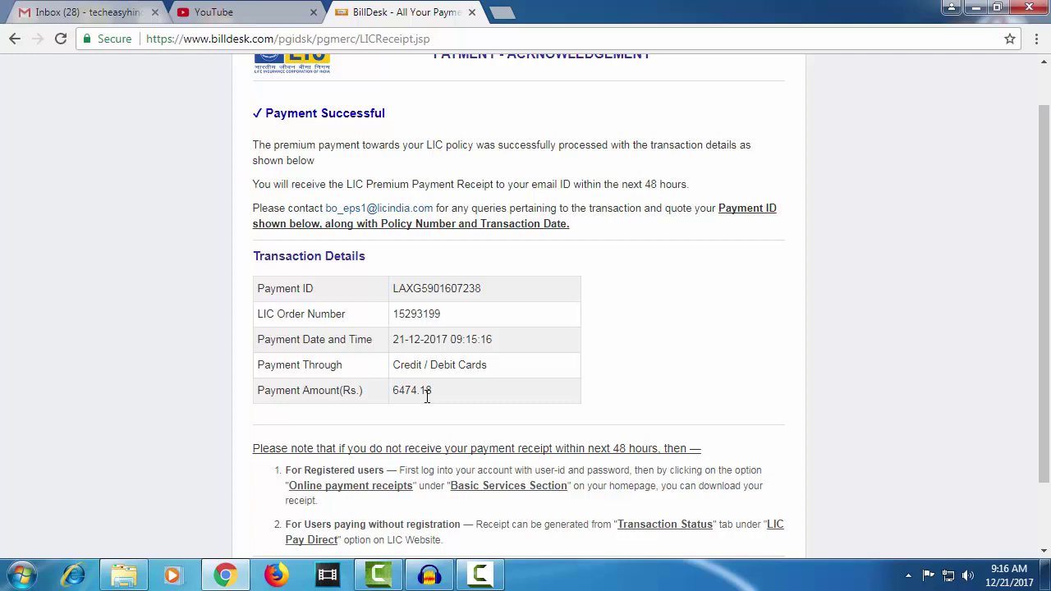
{"action": "left_click_drag", "start_coordinate": [1047, 278], "coordinate": [1048, 335]}
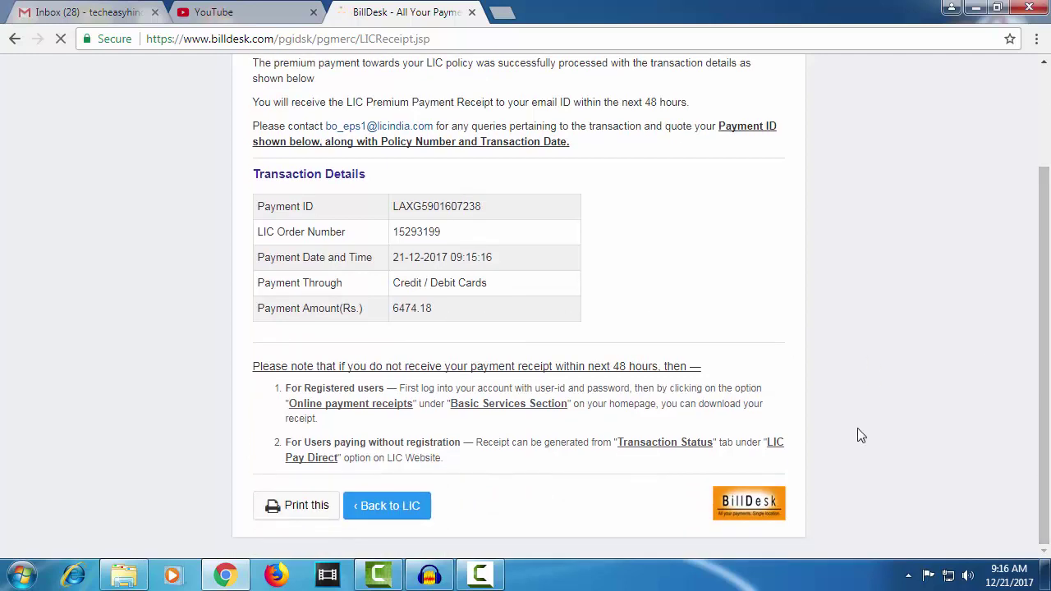
{"action": "left_click_drag", "start_coordinate": [1045, 384], "coordinate": [998, 417]}
Step: Print the payment acknowledgement to Microsoft XPS Document Writer as 'lic' on the Desktop
{"action": "left_click", "coordinate": [316, 515]}
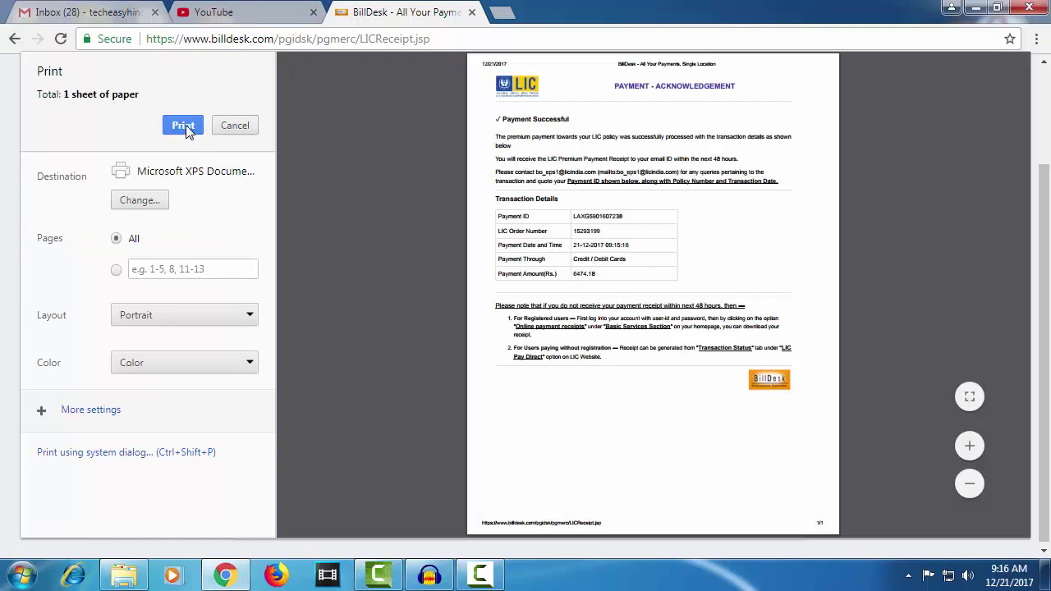
{"action": "left_click", "coordinate": [186, 128]}
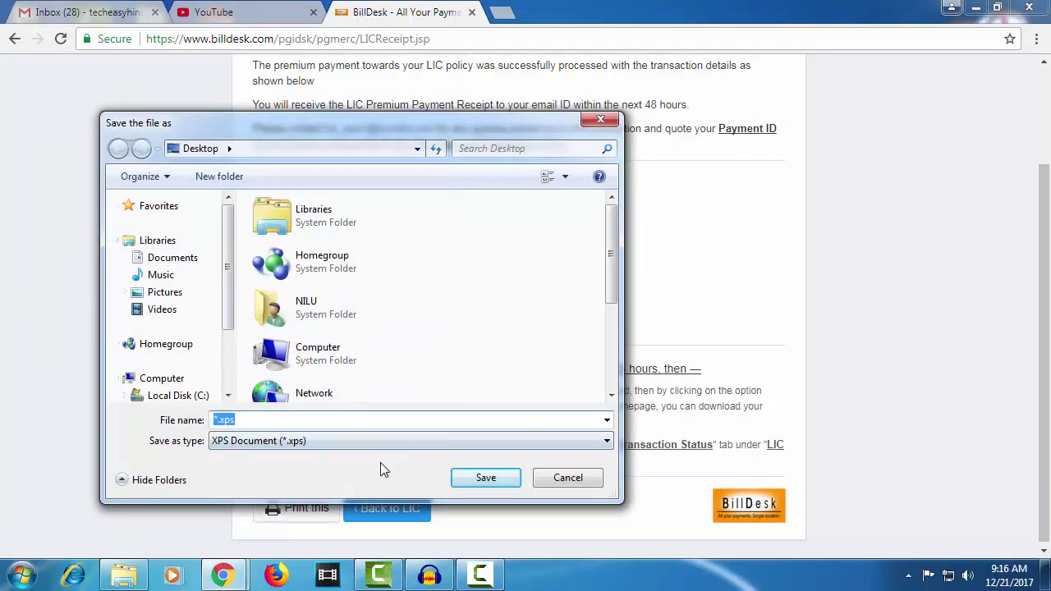
{"action": "type", "text": "lic"}
{"action": "left_click", "coordinate": [487, 478]}
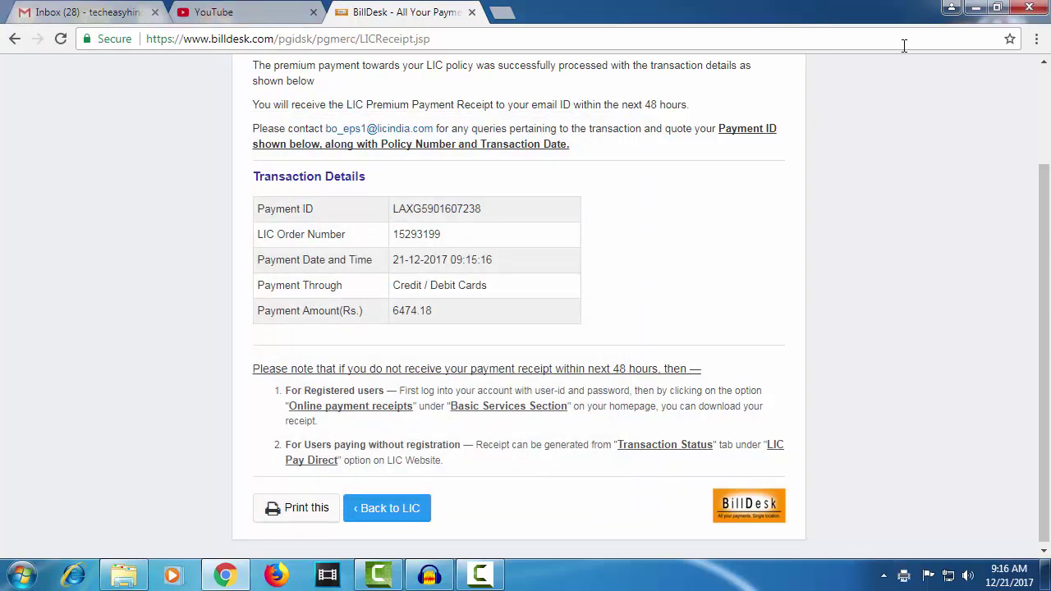
{"action": "scroll", "coordinate": [1049, 238], "scroll_direction": "up", "scroll_amount": 1}
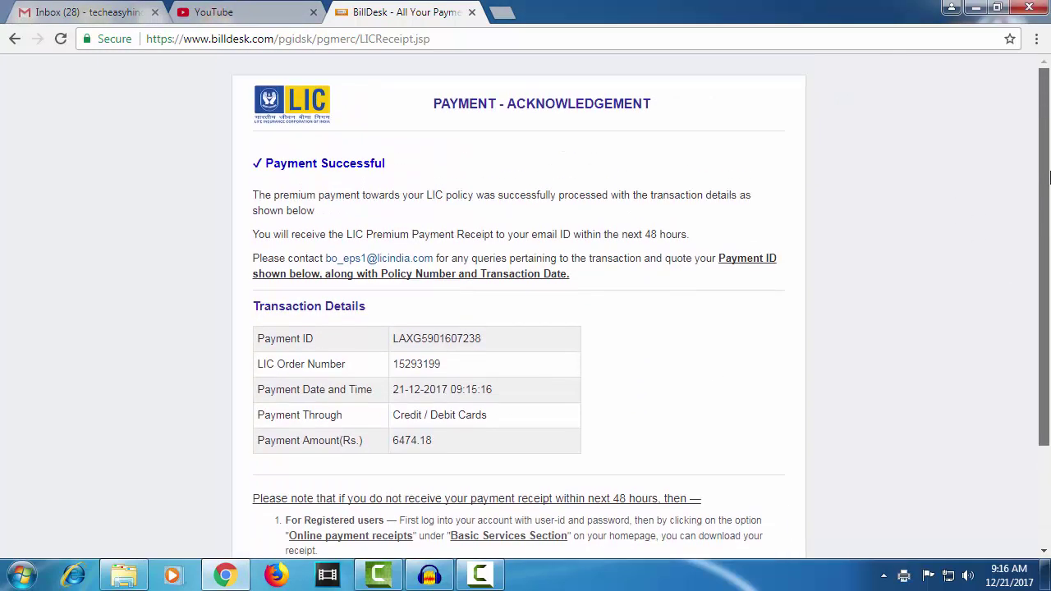
{"action": "scroll", "coordinate": [1048, 238], "scroll_direction": "down", "scroll_amount": 1}
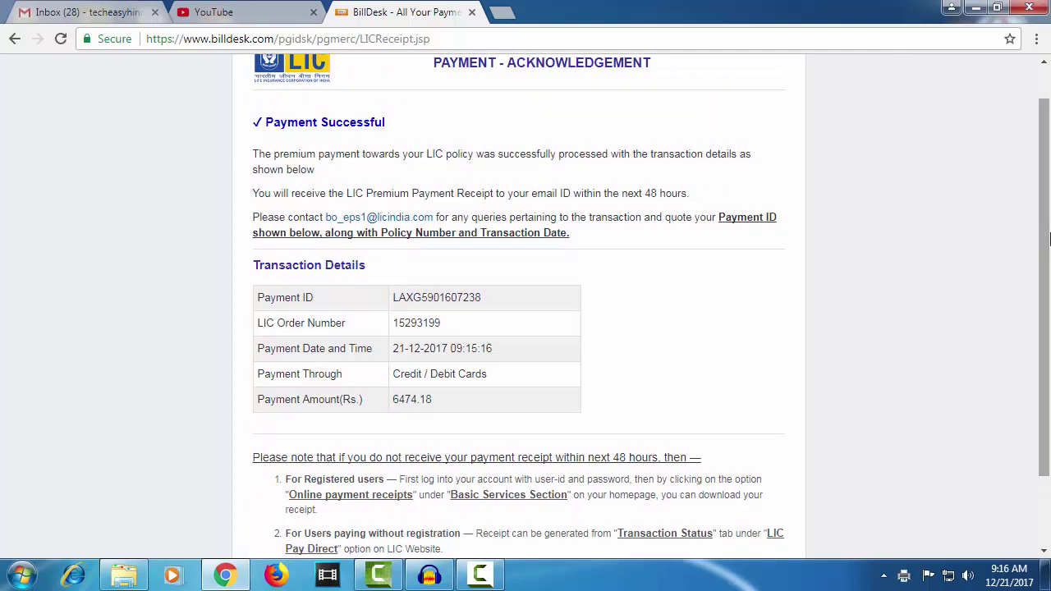
{"action": "left_click_drag", "start_coordinate": [1048, 238], "coordinate": [1048, 255]}
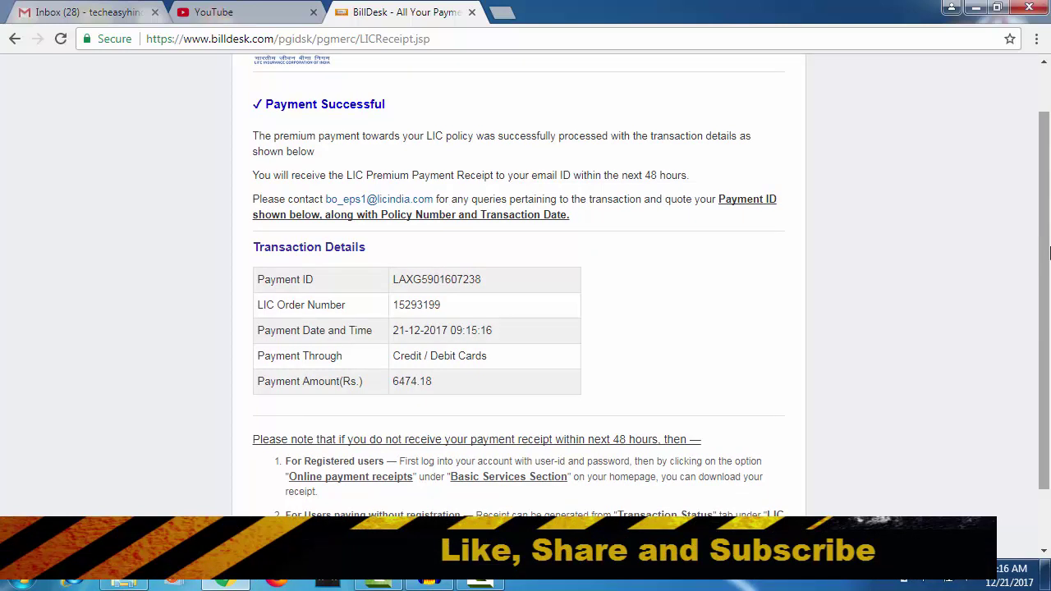
{"action": "mouse_move", "coordinate": [1049, 254]}
{"action": "left_mouse_down"}
{"action": "mouse_move", "coordinate": [1048, 233]}
{"action": "mouse_move", "coordinate": [1048, 249]}
{"action": "left_mouse_up"}
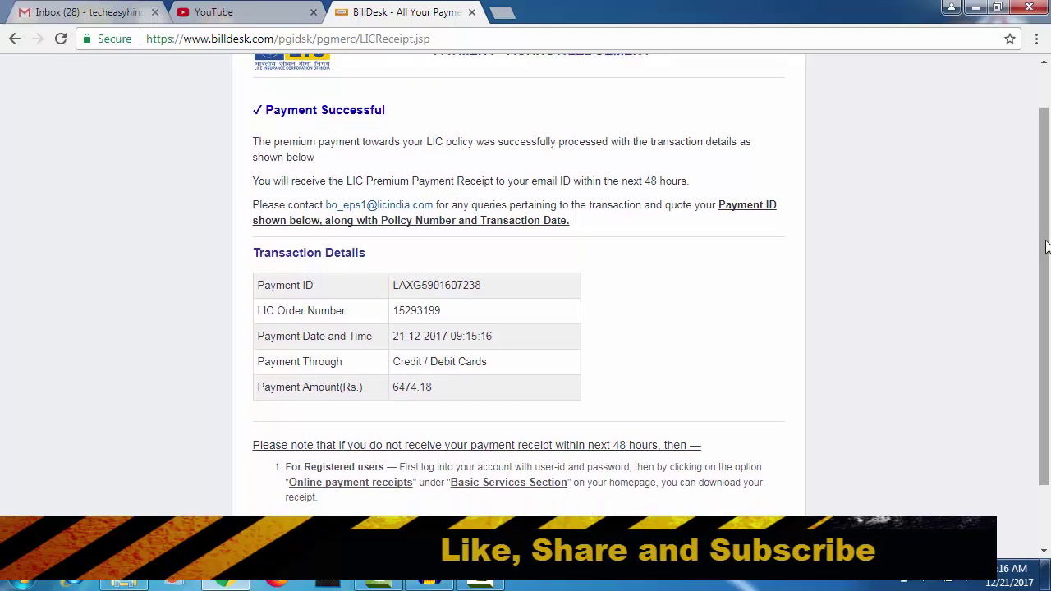
{"action": "left_click_drag", "start_coordinate": [1049, 251], "coordinate": [1047, 250]}
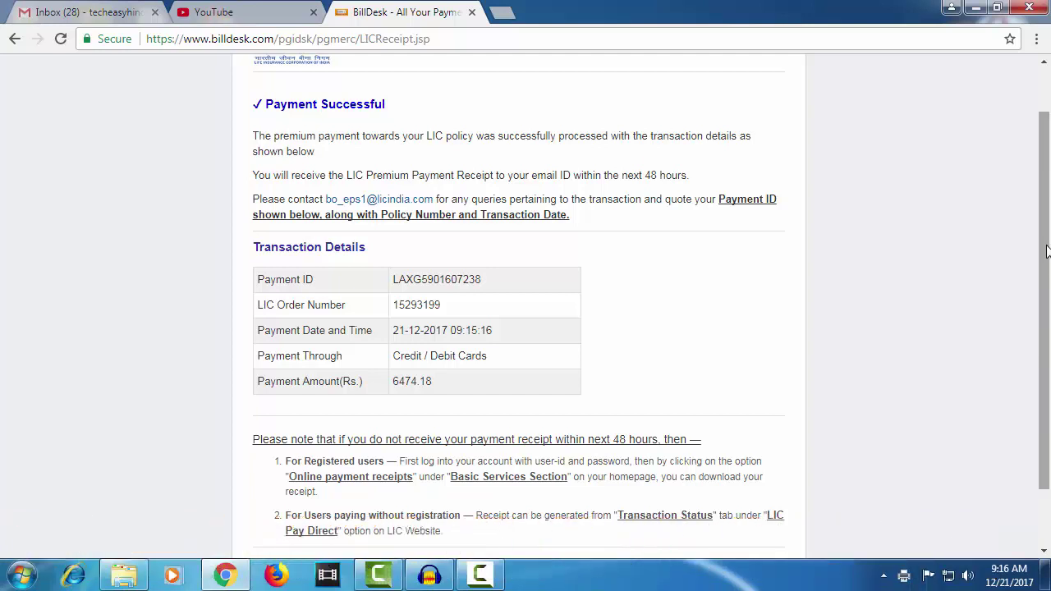
{"action": "left_click_drag", "start_coordinate": [1046, 250], "coordinate": [1047, 241]}
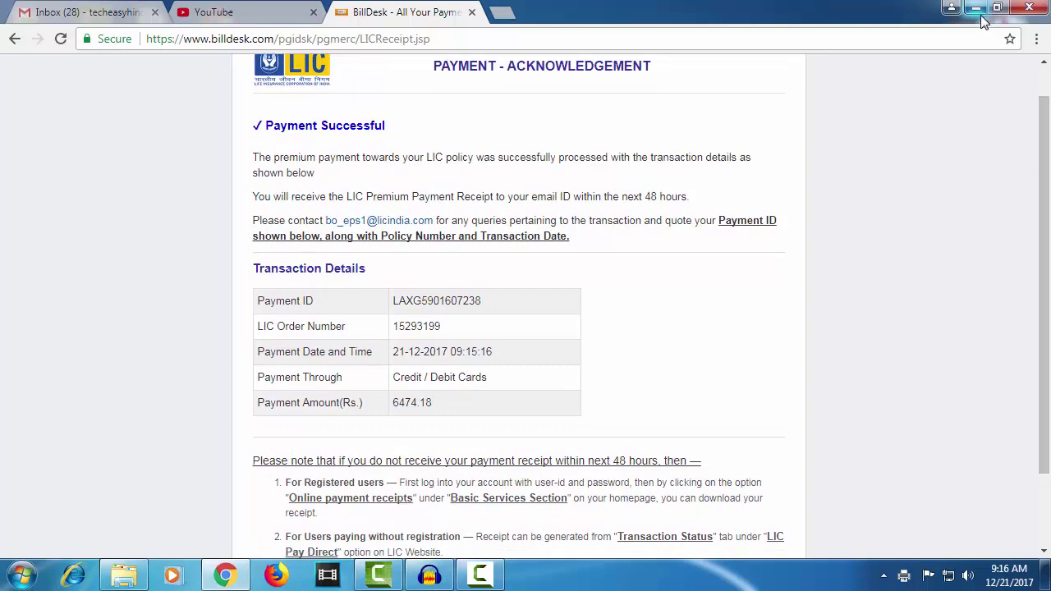
{"action": "left_click_drag", "start_coordinate": [1048, 140], "coordinate": [1050, 153]}
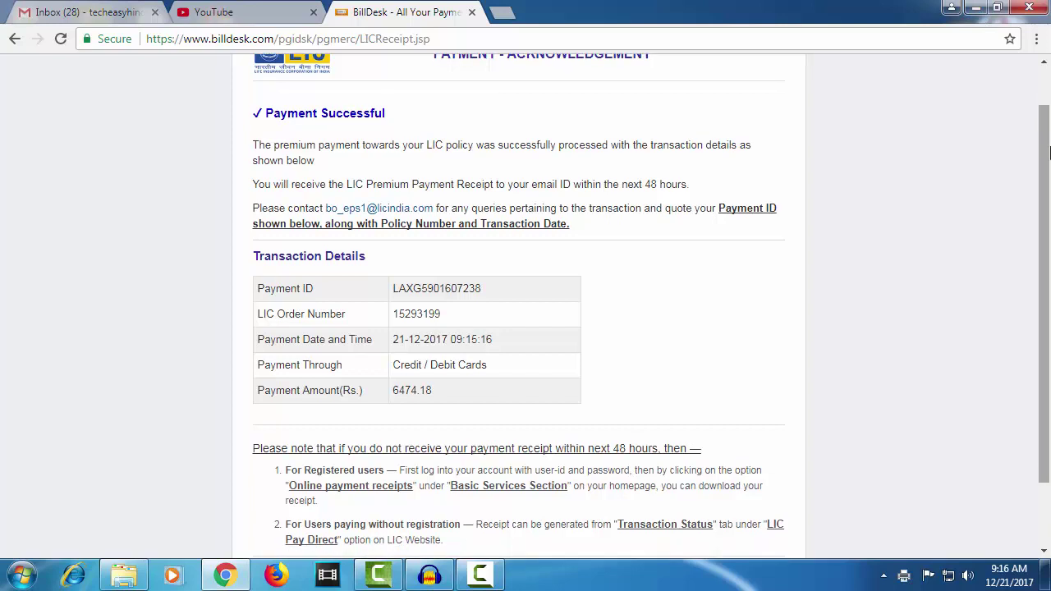